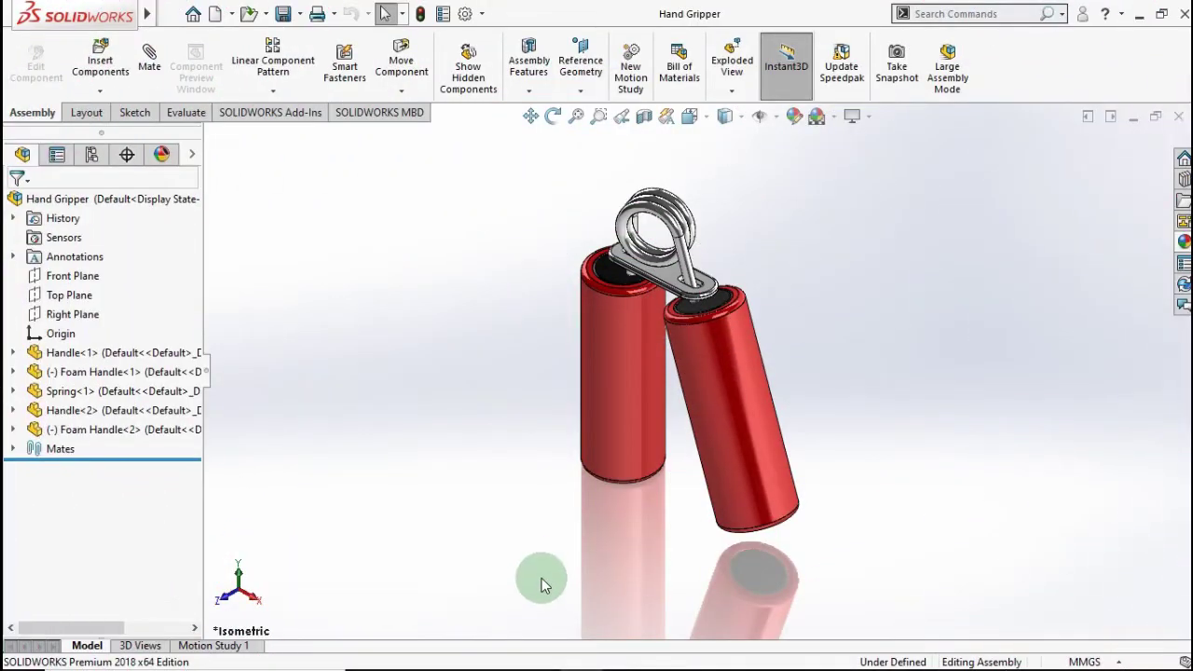
# Step: Orbit the gripper back to isometric and enable the SOLIDWORKS Simulation add-in
pyautogui.moveTo(545, 580); pyautogui.dragTo(338, 340)
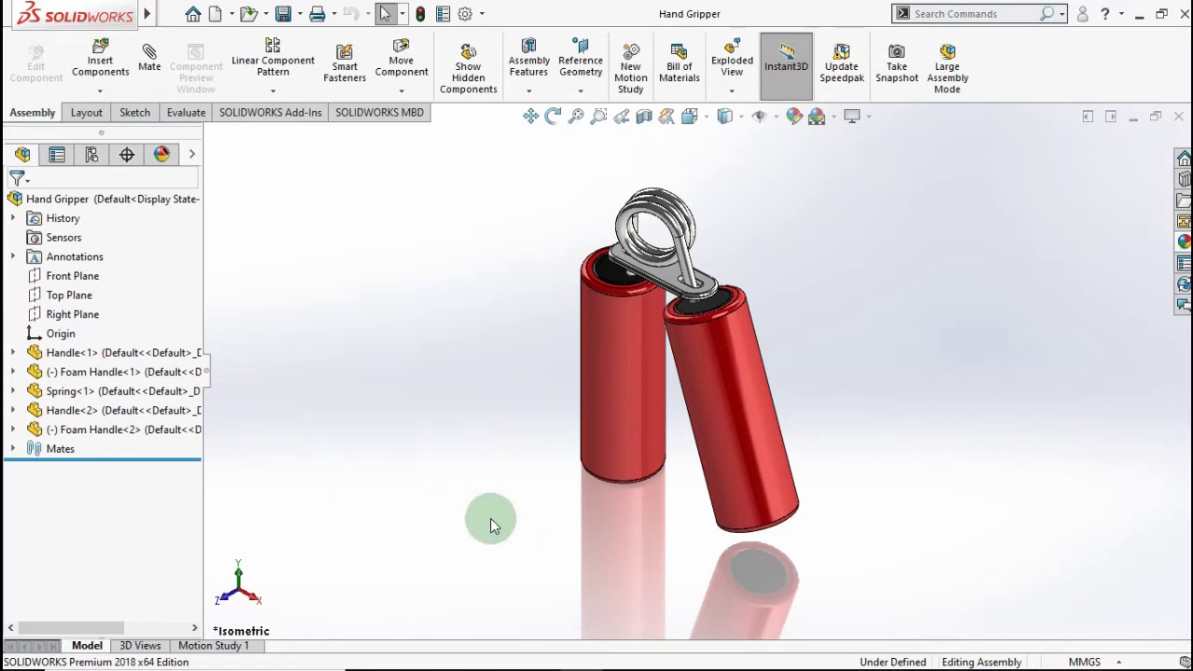
pyautogui.moveTo(551, 554); pyautogui.dragTo(354, 386)
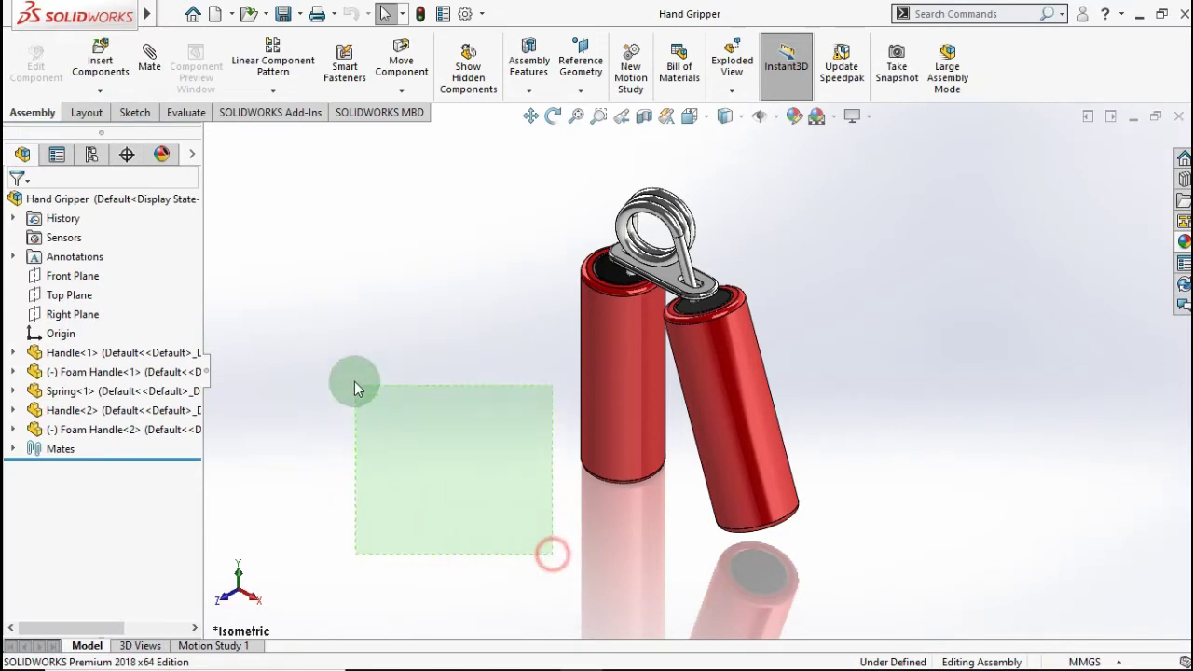
pyautogui.click(552, 116)
pyautogui.moveTo(381, 339)
pyautogui.mouseDown()
pyautogui.moveTo(646, 296)
pyautogui.moveTo(715, 301)
pyautogui.moveTo(845, 361)
pyautogui.moveTo(711, 311)
pyautogui.moveTo(618, 367)
pyautogui.moveTo(575, 420)
pyautogui.moveTo(553, 408)
pyautogui.mouseUp()
pyautogui.hotkey('ctrl', '7')
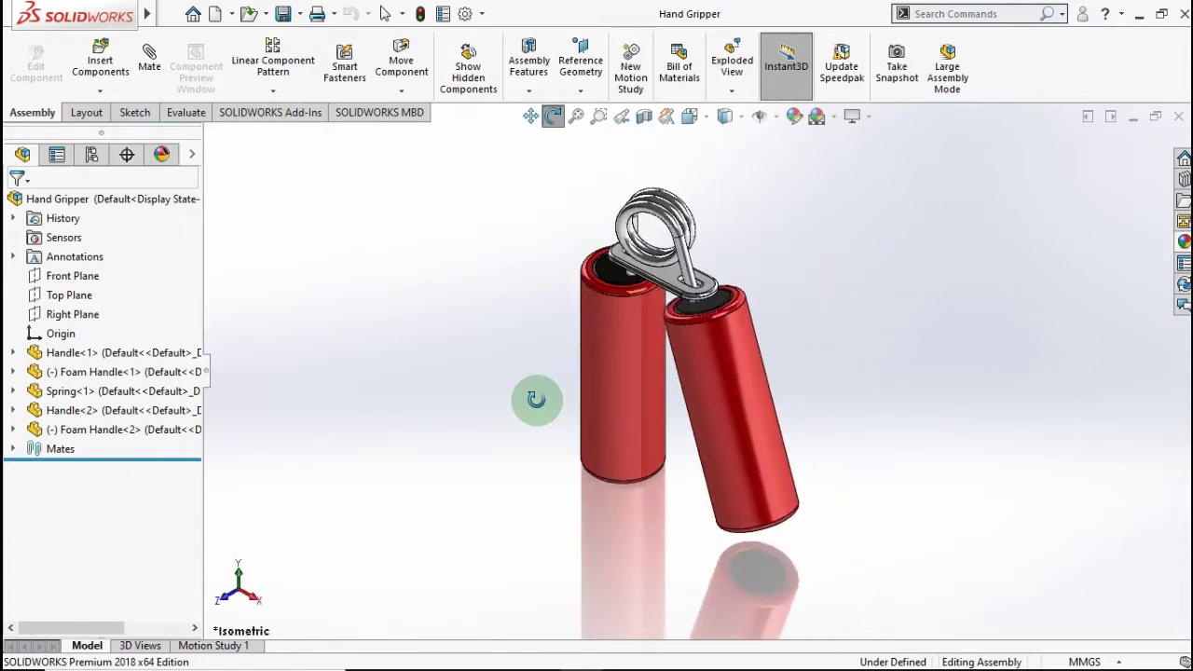
pyautogui.press('Escape')
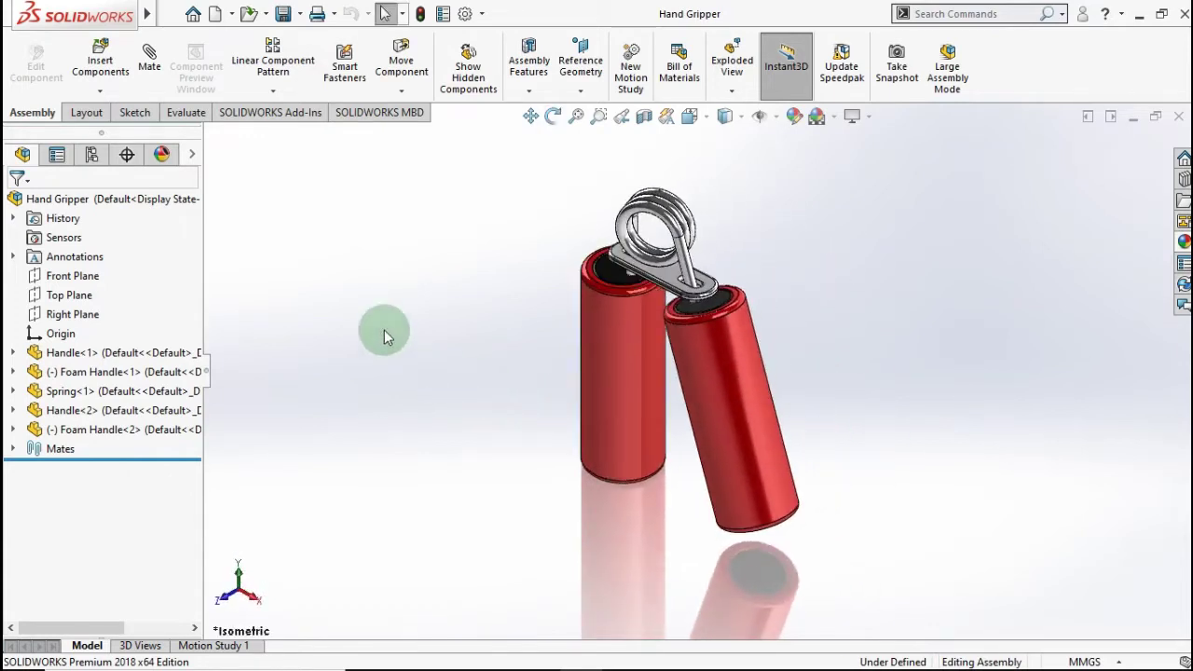
pyautogui.click(278, 116)
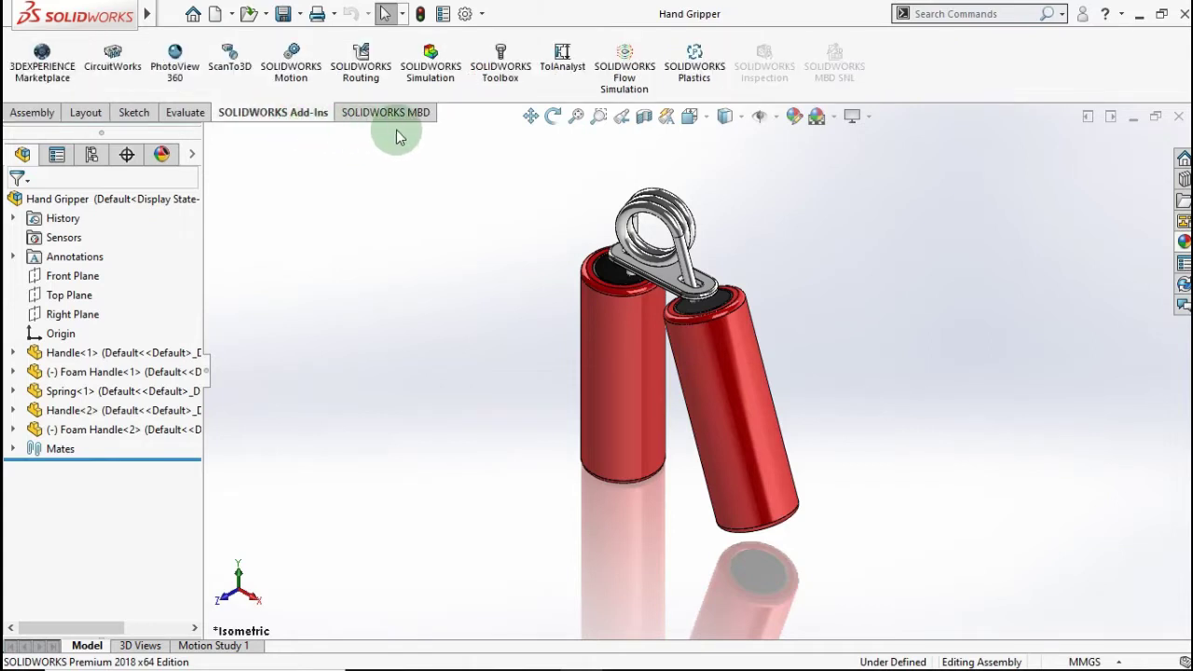
pyautogui.click(446, 72)
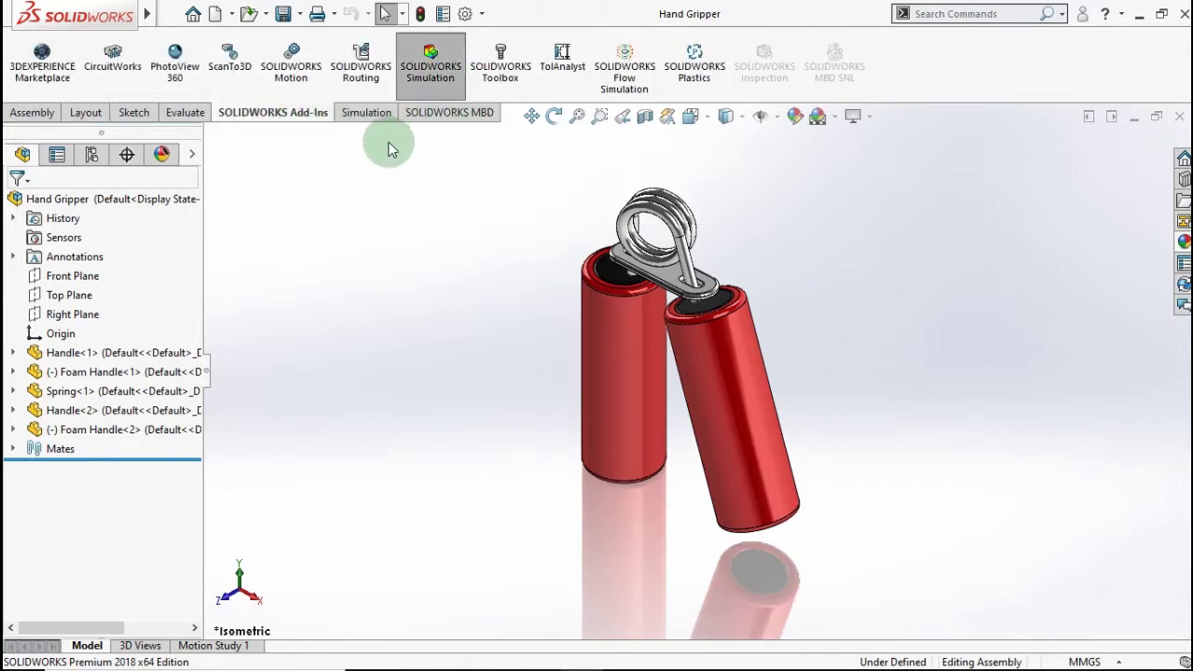
# Step: Create a new static study named 'Static hand gripper'
pyautogui.click(368, 119)
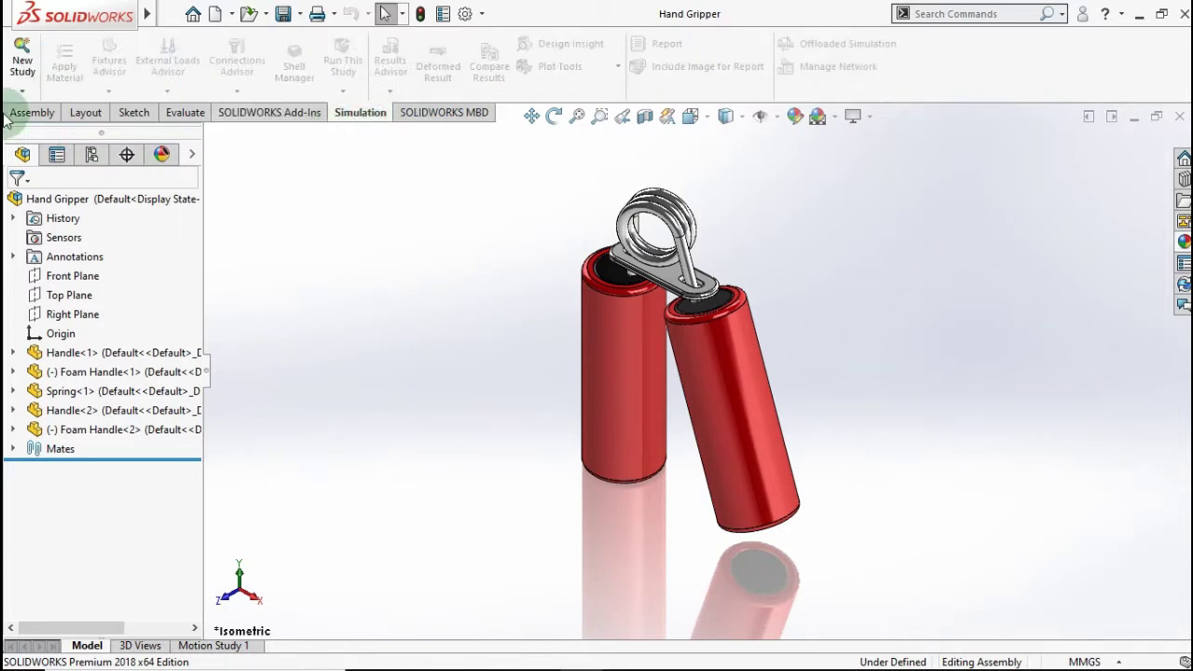
pyautogui.click(22, 64)
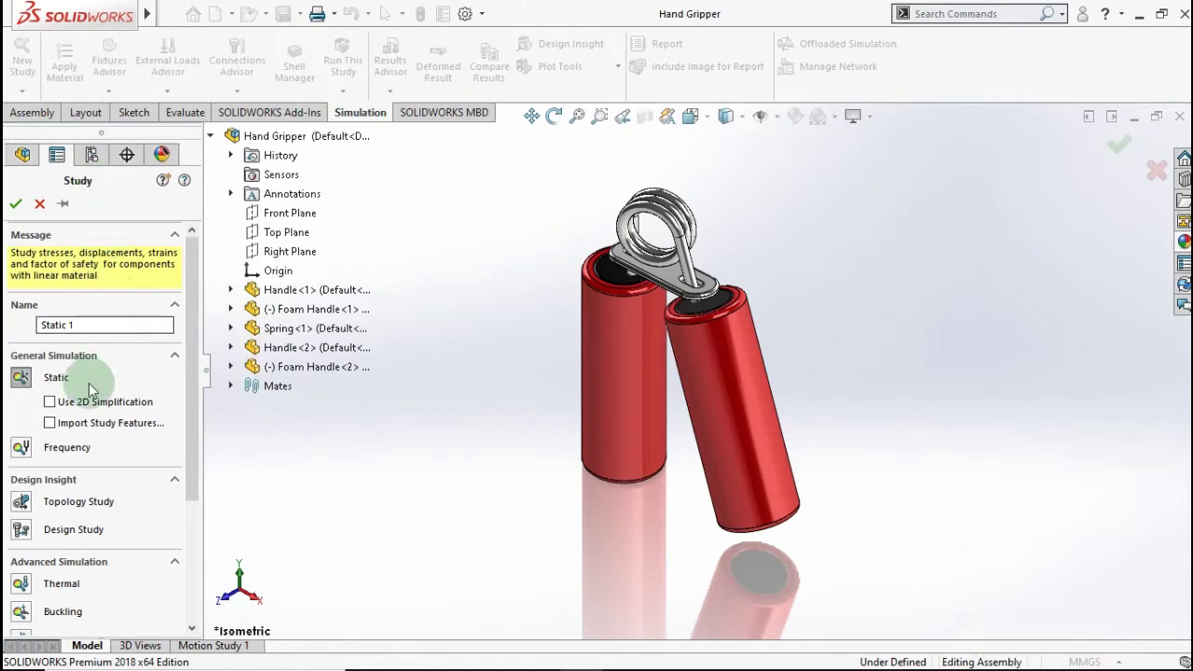
pyautogui.click(21, 382)
pyautogui.click(96, 325)
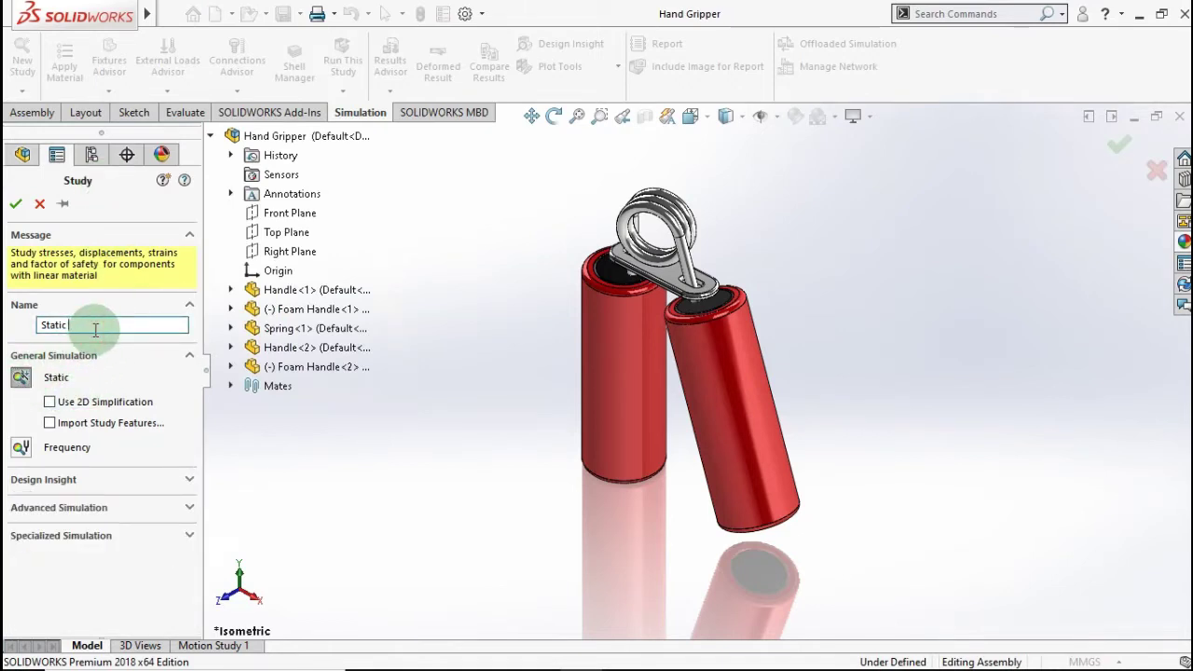
pyautogui.write('hand gripper')
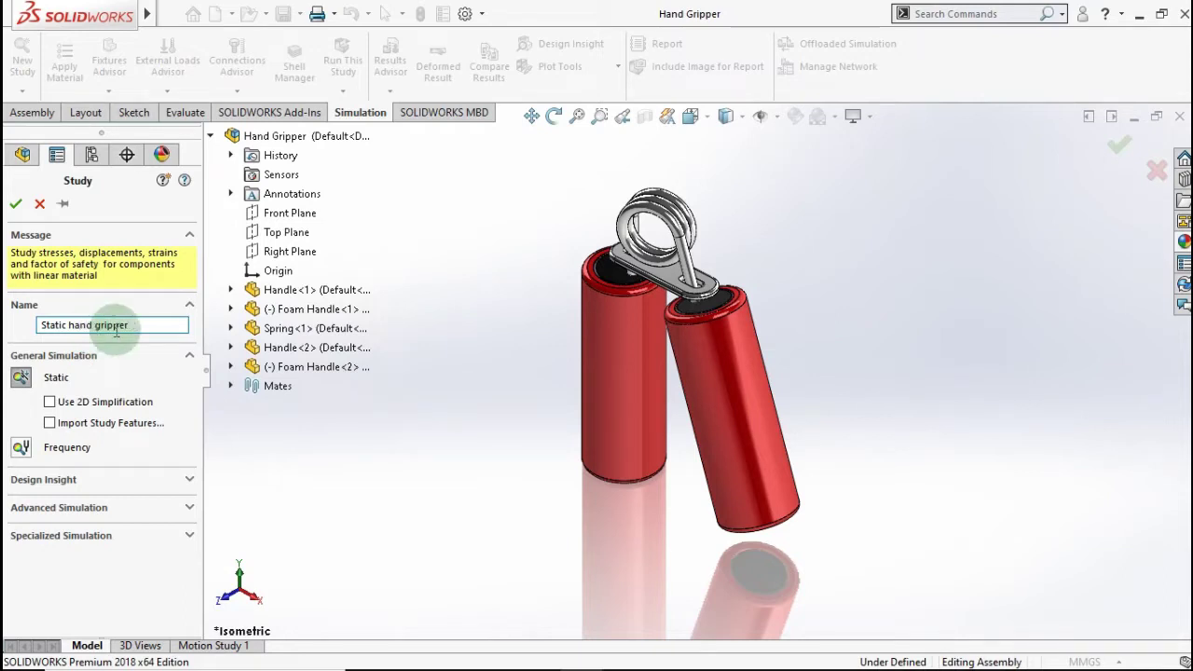
pyautogui.click(16, 204)
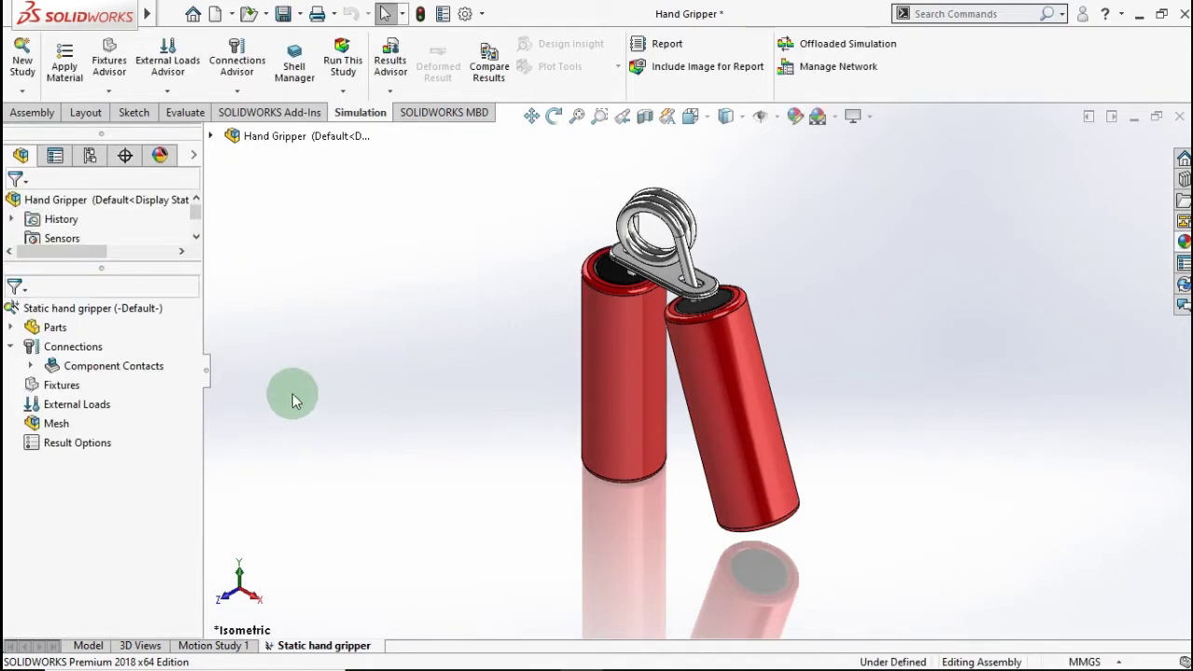
# Step: Exclude Foam Handle-1 and Foam Handle-2 from the analysis
pyautogui.click(254, 353)
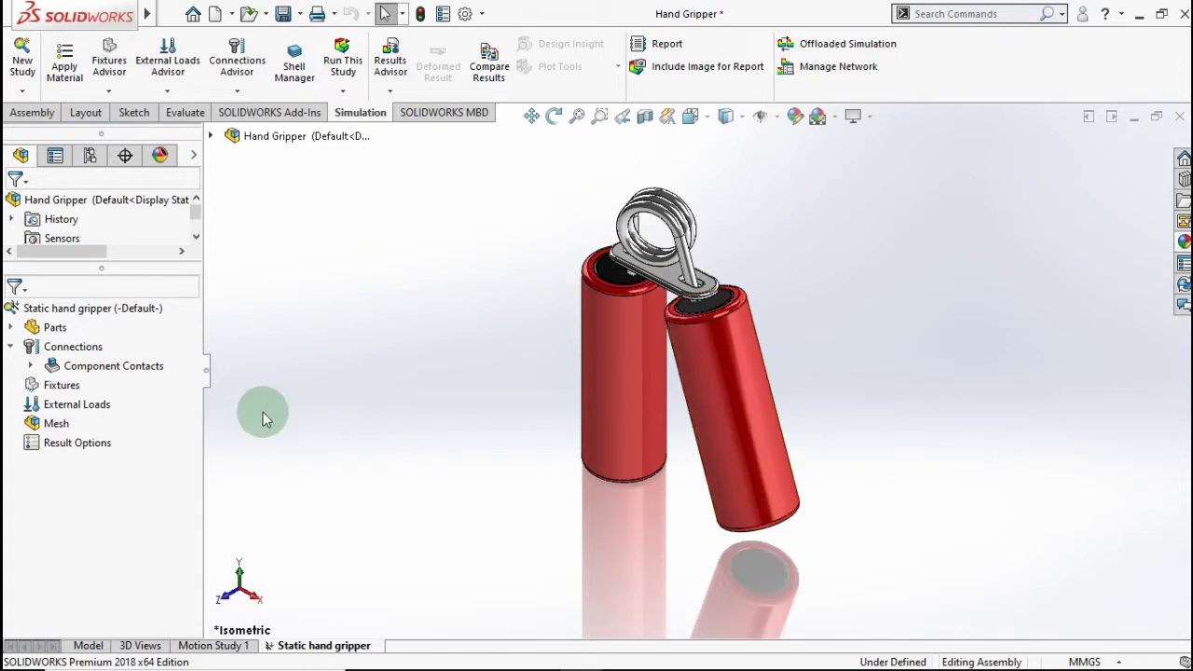
pyautogui.click(11, 328)
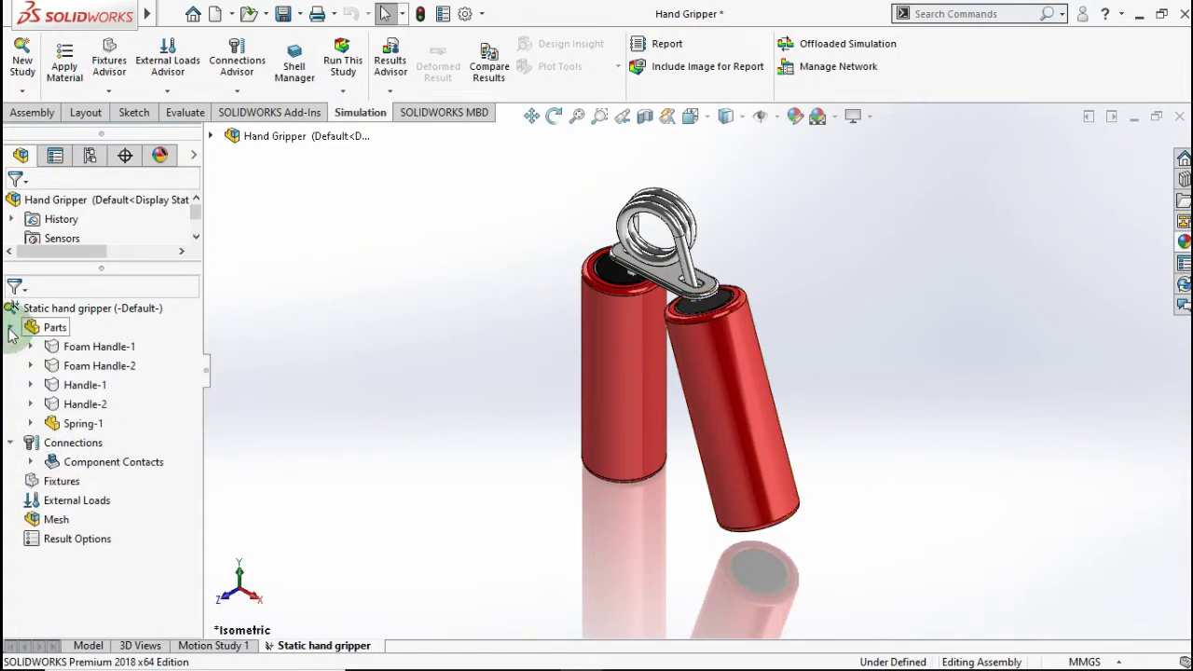
pyautogui.rightClick(84, 355)
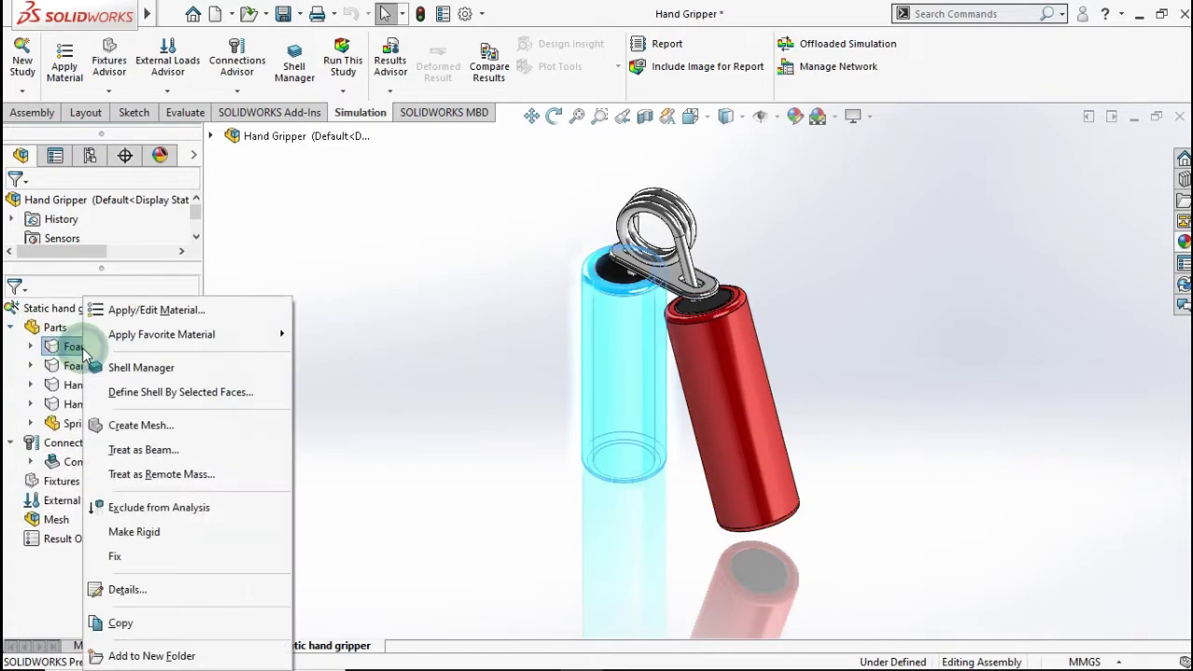
pyautogui.click(151, 514)
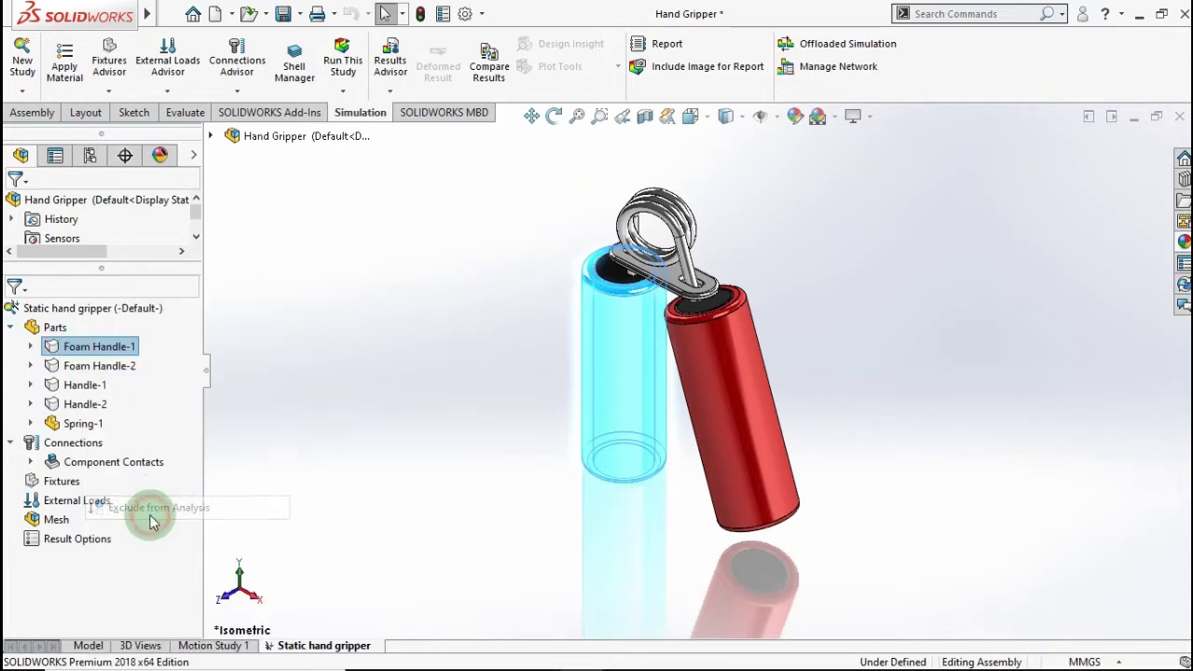
pyautogui.click(70, 370)
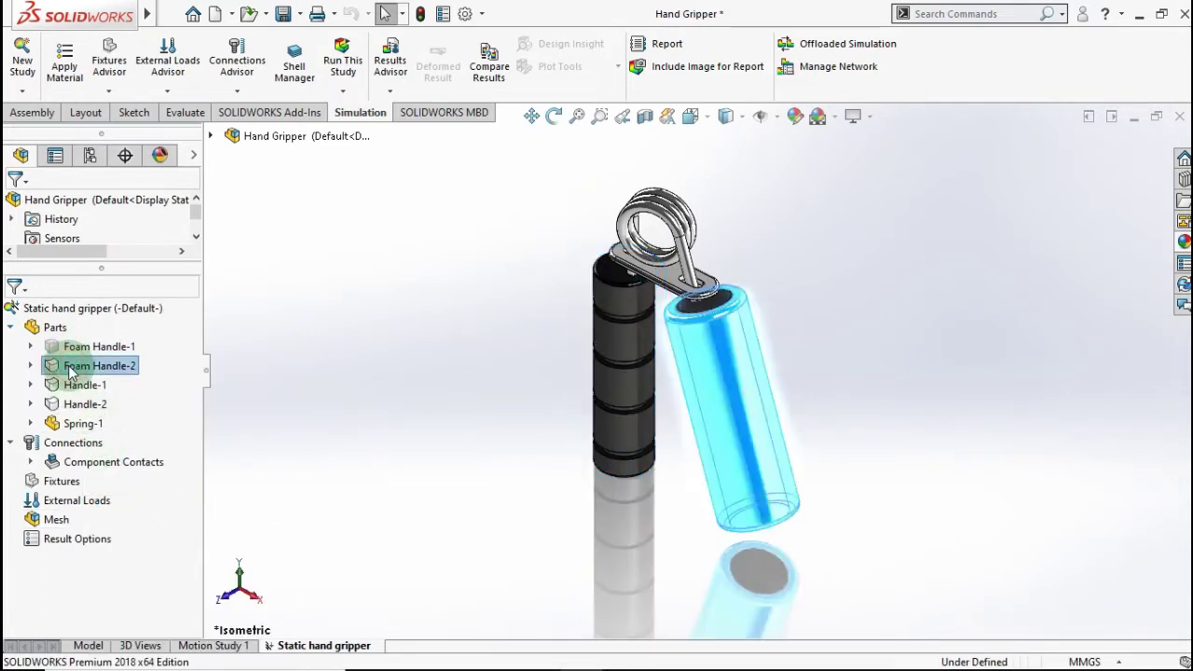
pyautogui.rightClick(70, 370)
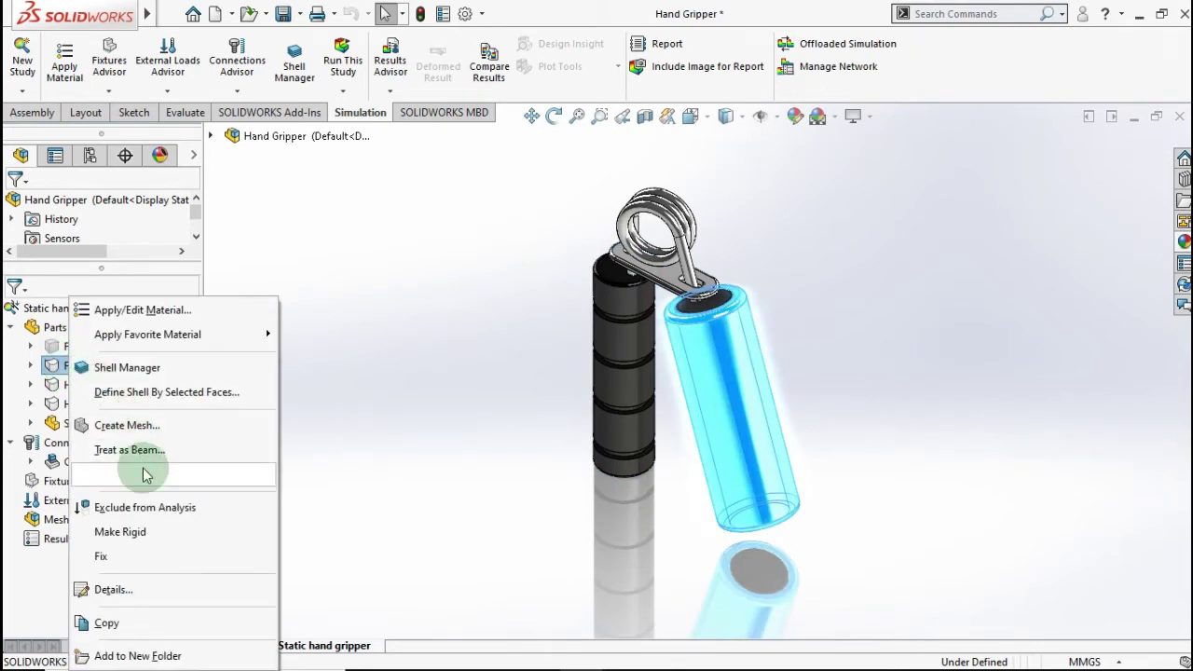
pyautogui.click(152, 508)
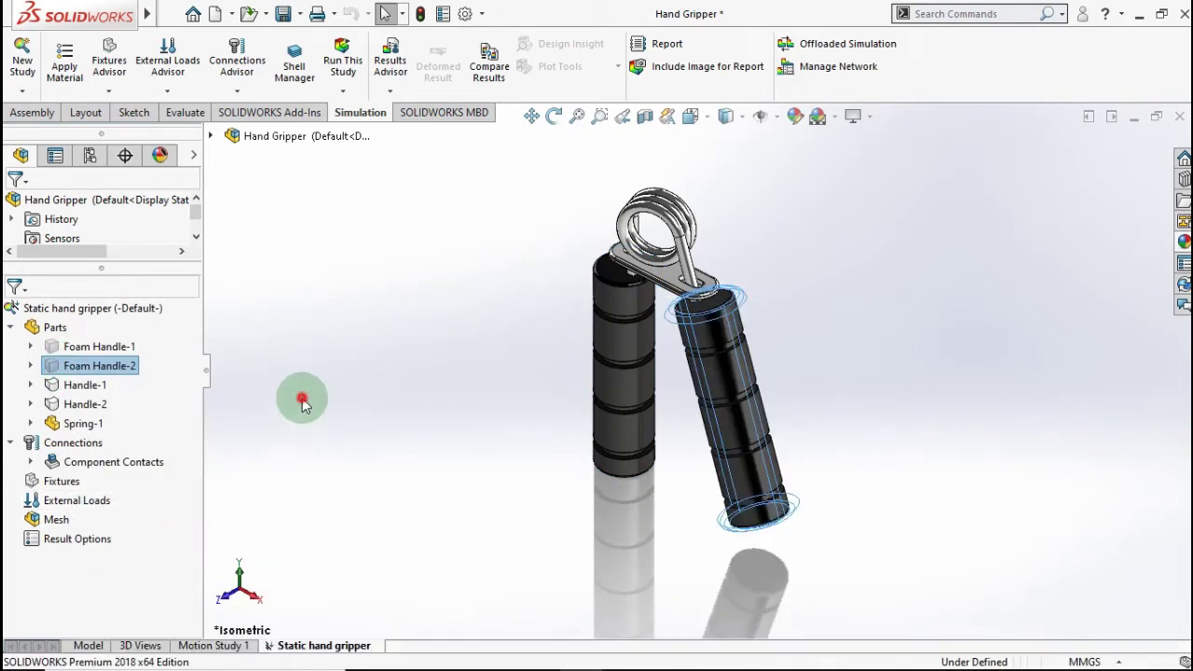
# Step: Select Handle-1 and Handle-2 in the study's Parts list
pyautogui.click(302, 404)
pyautogui.click(74, 396)
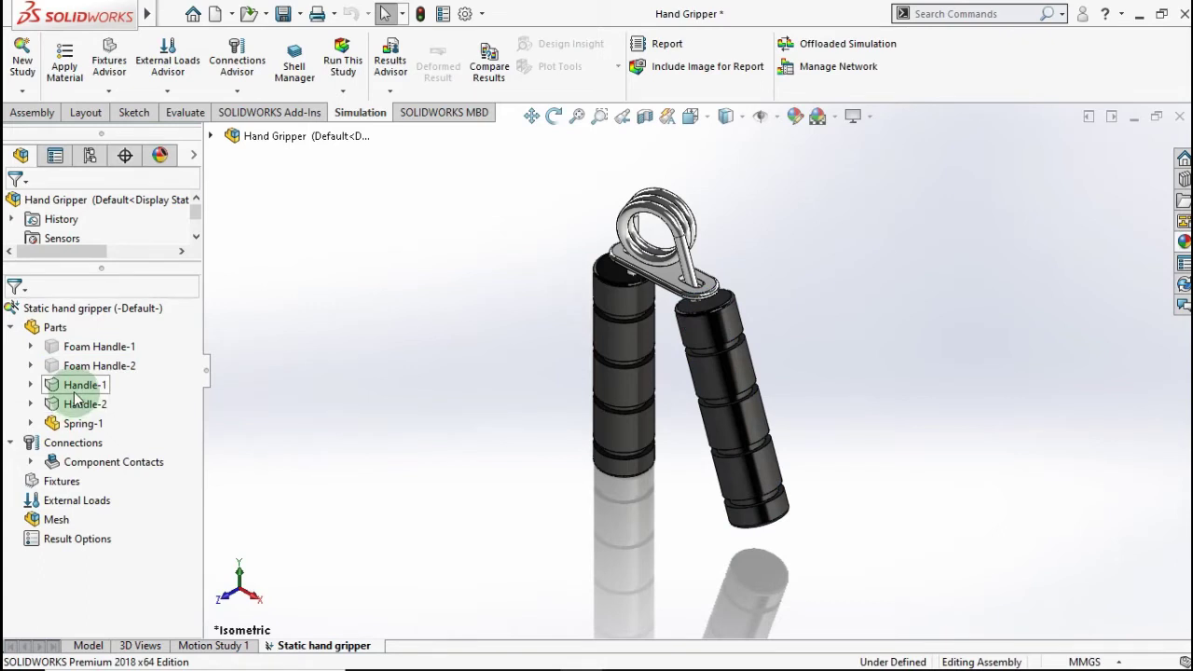
pyautogui.click(75, 391)
pyautogui.keyDown('ctrl'); pyautogui.click(82, 407); pyautogui.keyUp('ctrl')
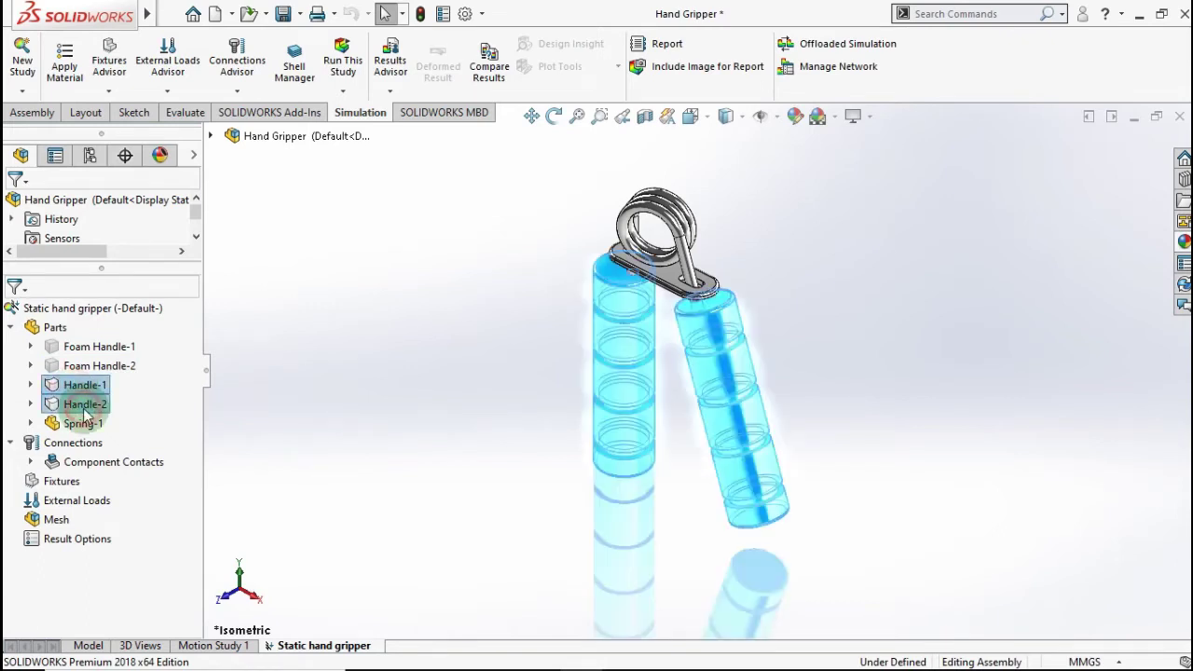
# Step: Assign PP Copolymer from the Plastics library to Handle-1 and Handle-2
pyautogui.rightClick(84, 415)
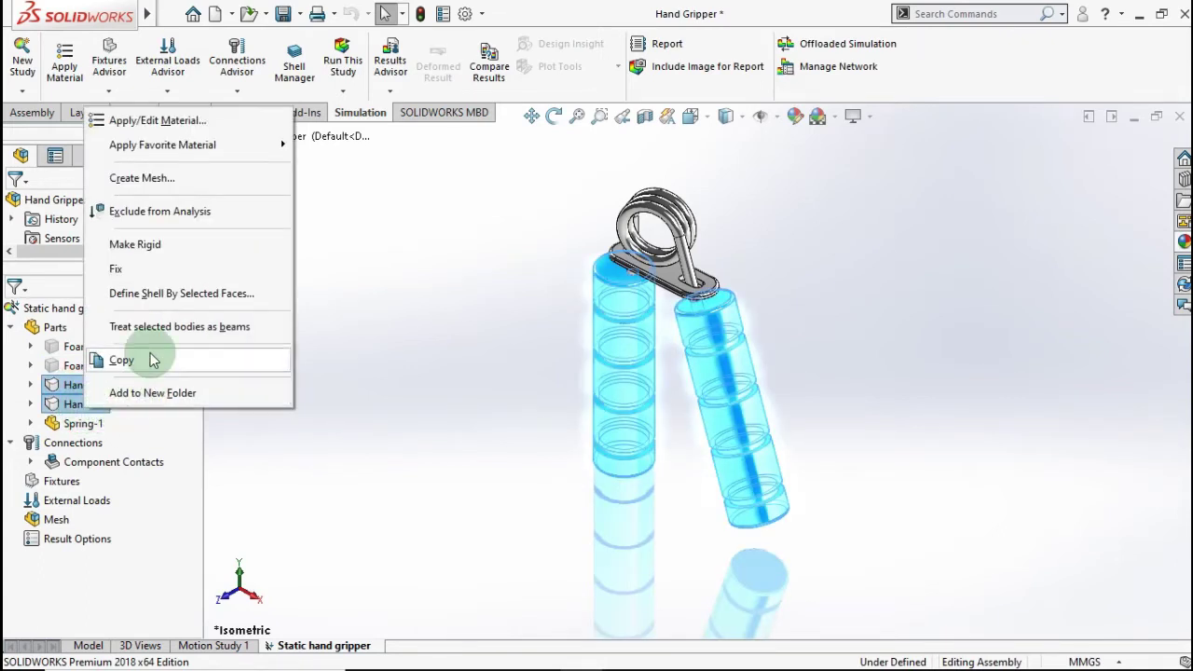
pyautogui.click(159, 134)
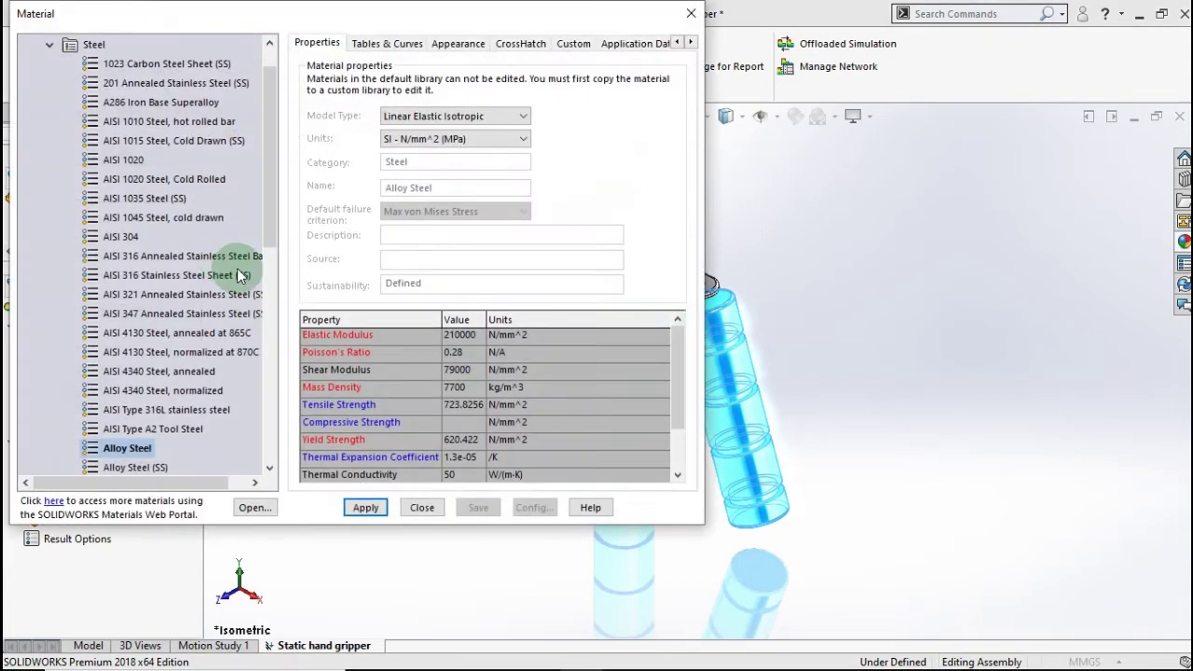
pyautogui.moveTo(265, 215); pyautogui.dragTo(267, 438)
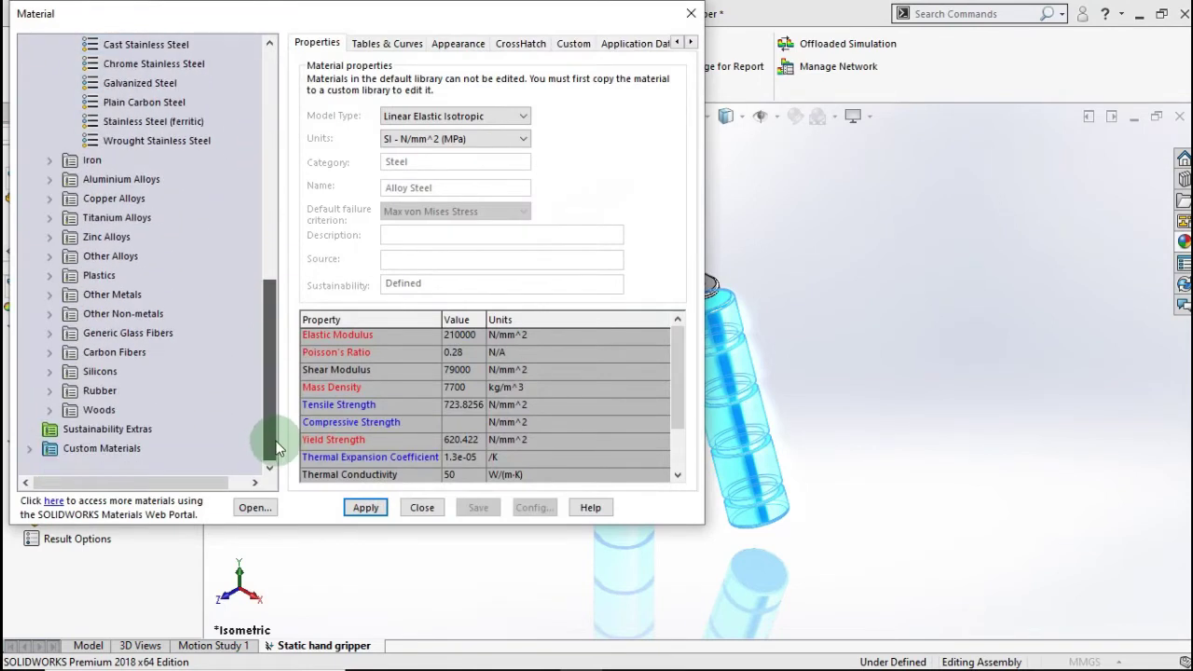
pyautogui.click(100, 276)
pyautogui.click(47, 276)
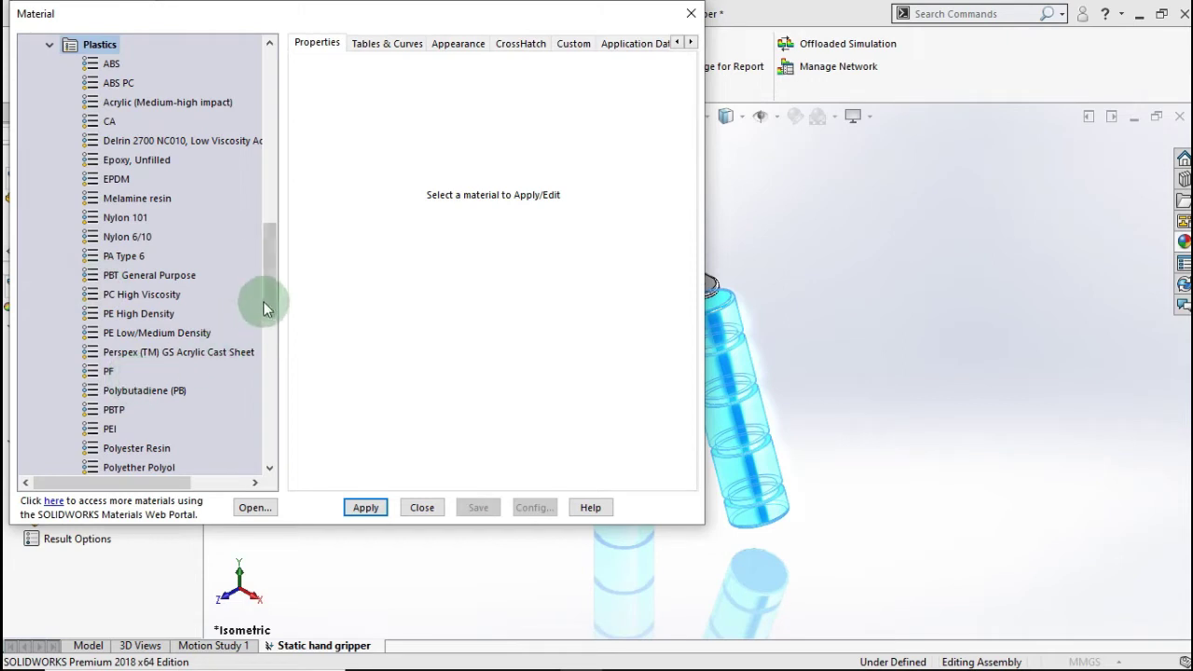
pyautogui.moveTo(263, 301)
pyautogui.mouseDown()
pyautogui.moveTo(264, 358)
pyautogui.moveTo(229, 343)
pyautogui.mouseUp()
pyautogui.click(261, 335)
pyautogui.moveTo(133, 295)
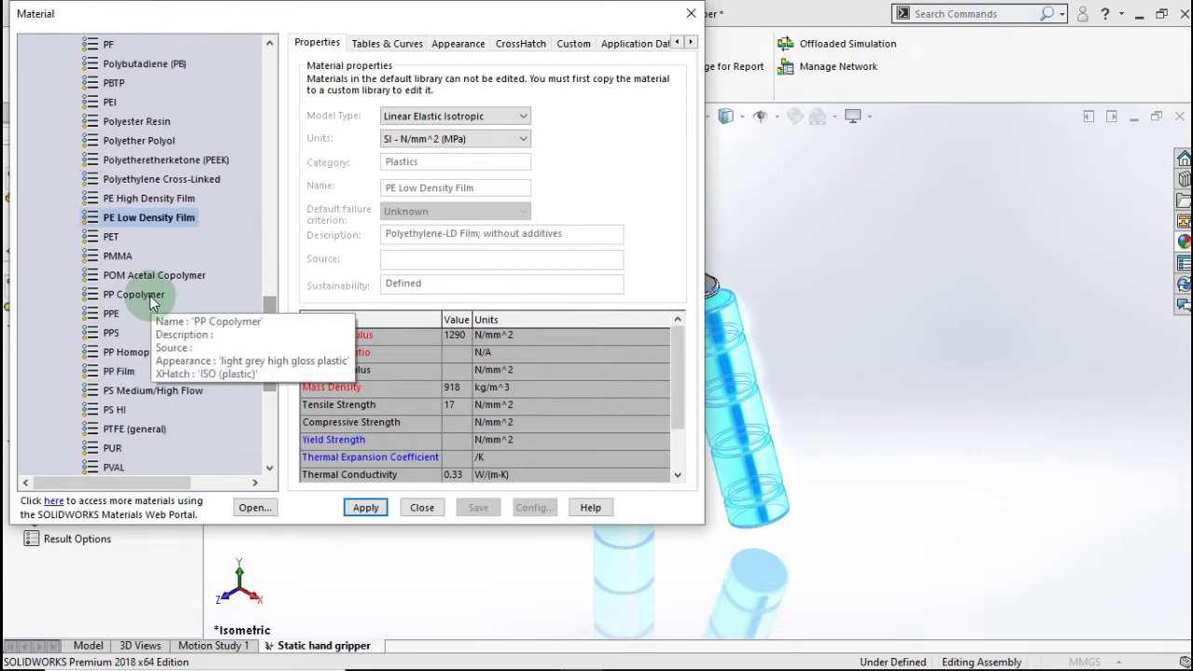
pyautogui.click(147, 297)
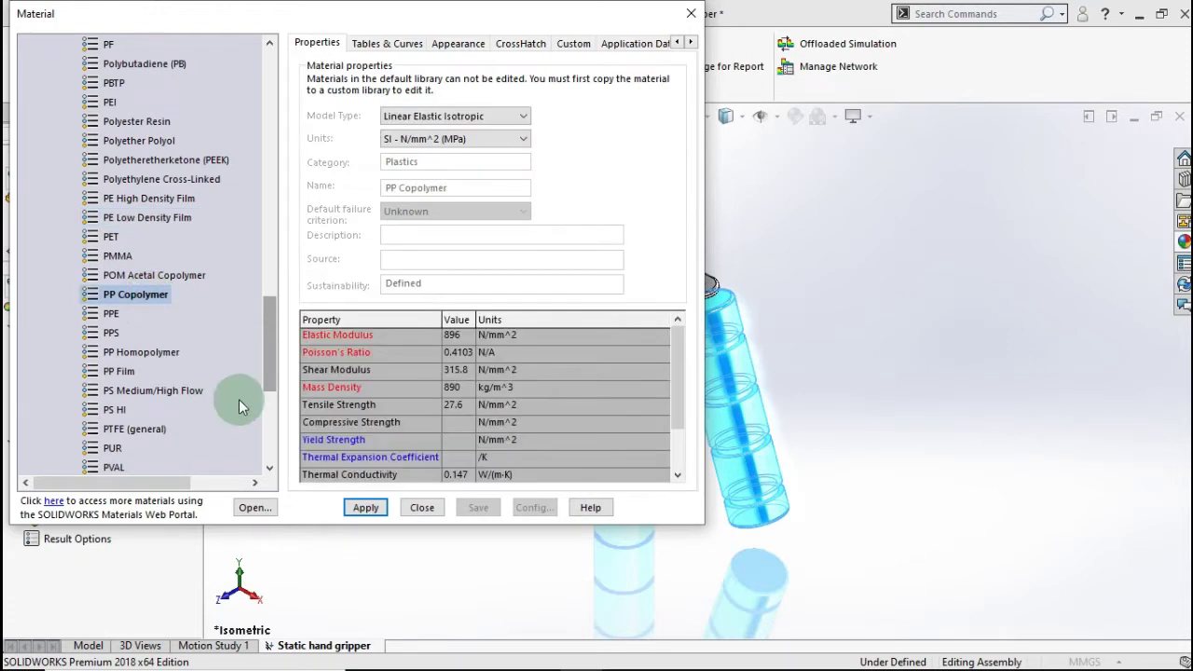
pyautogui.click(371, 515)
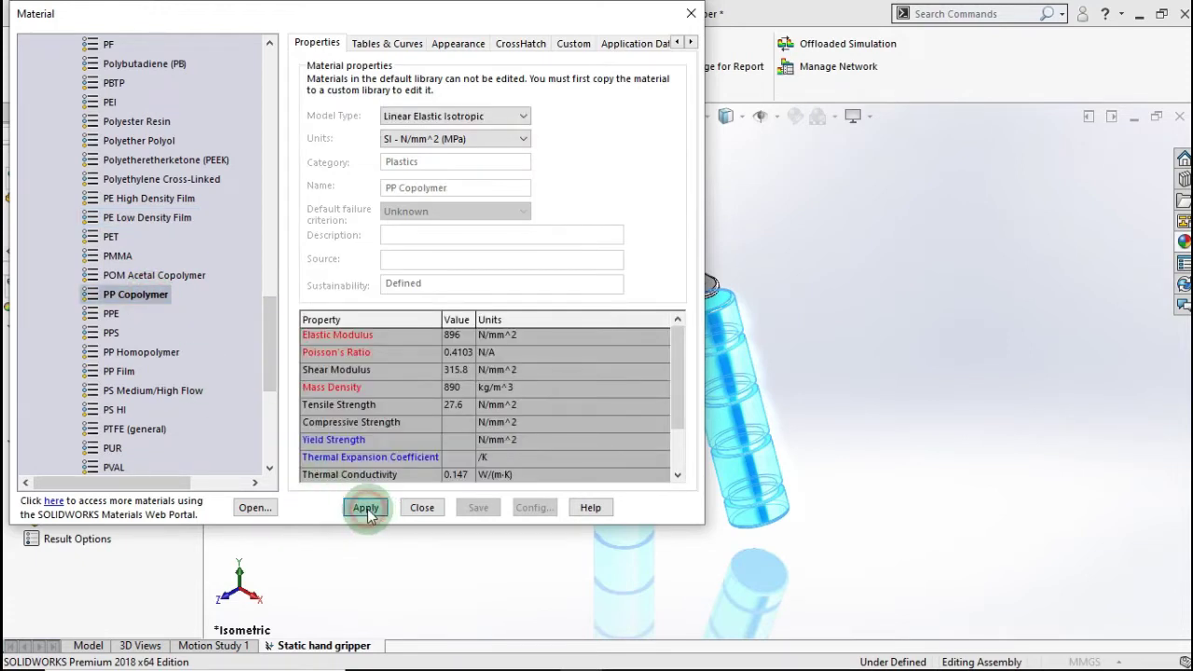
pyautogui.click(418, 512)
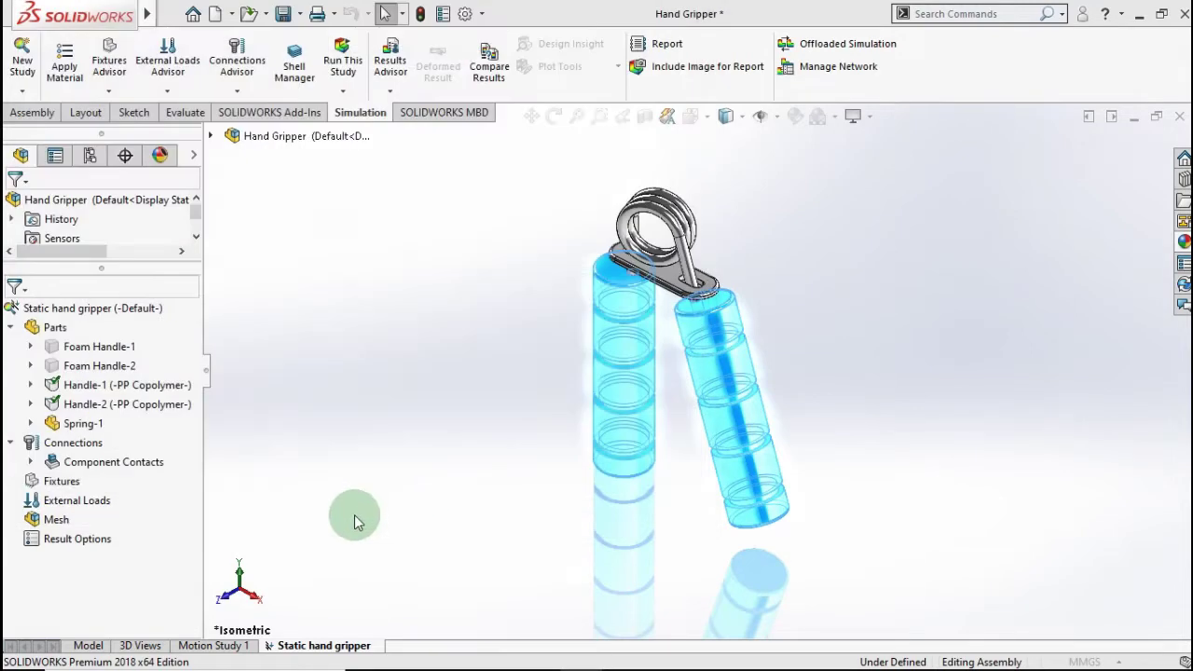
# Step: Apply Alloy Steel (SS) to all bodies of Spring-1
pyautogui.click(82, 424)
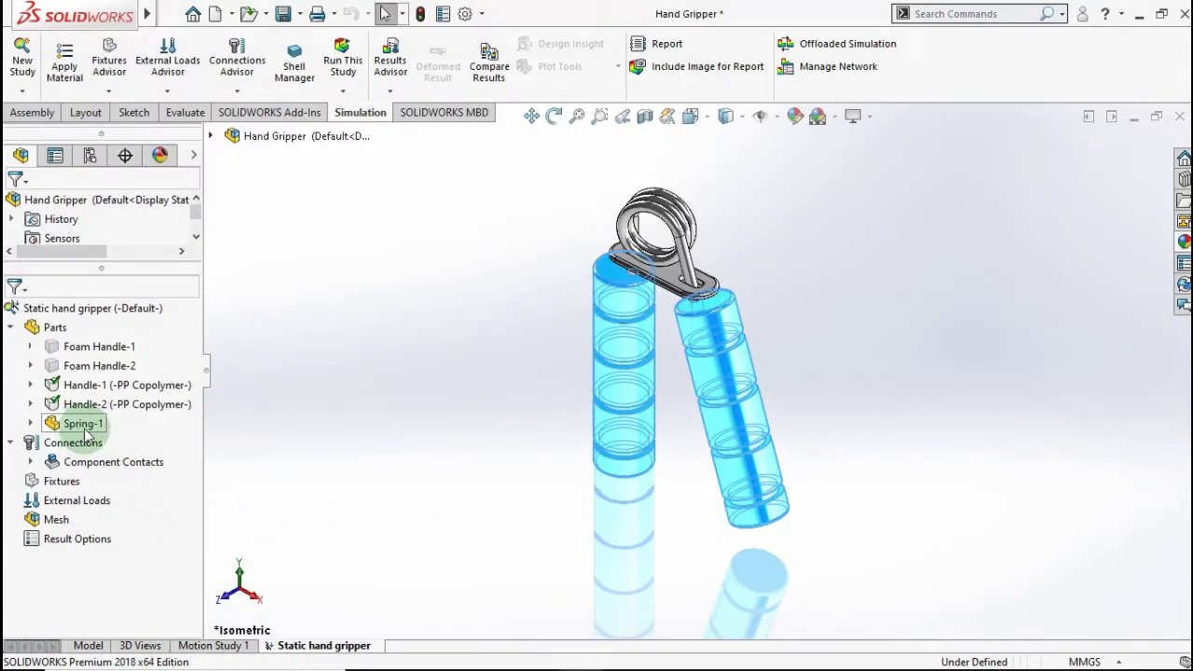
pyautogui.click(79, 431)
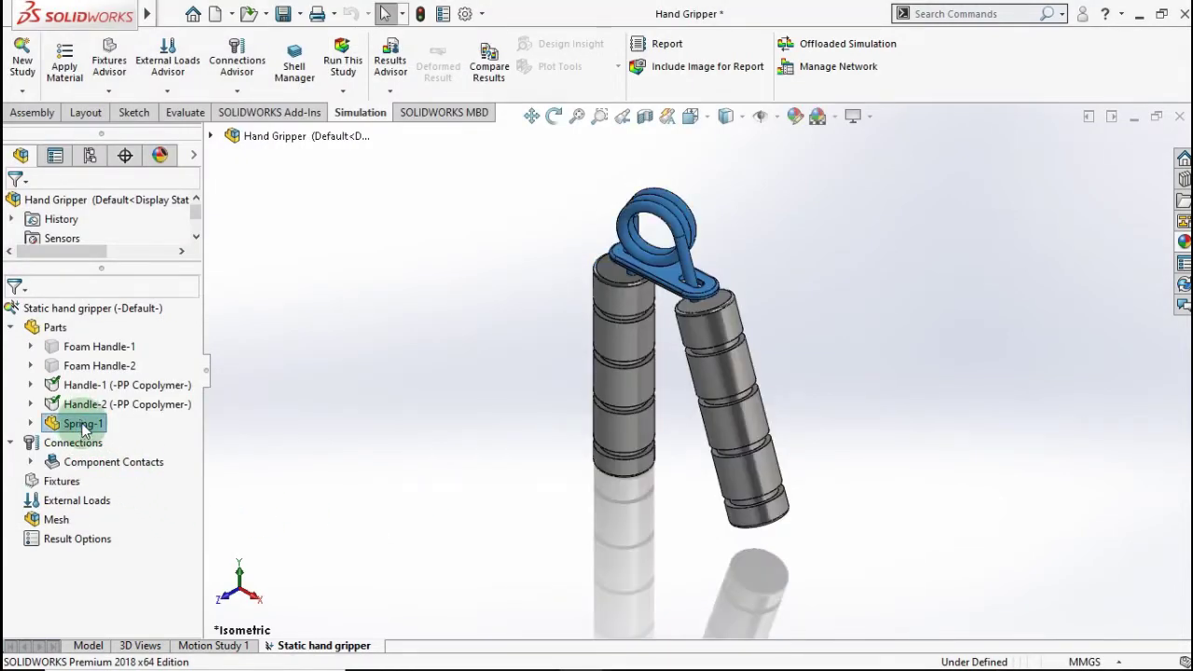
pyautogui.rightClick(84, 429)
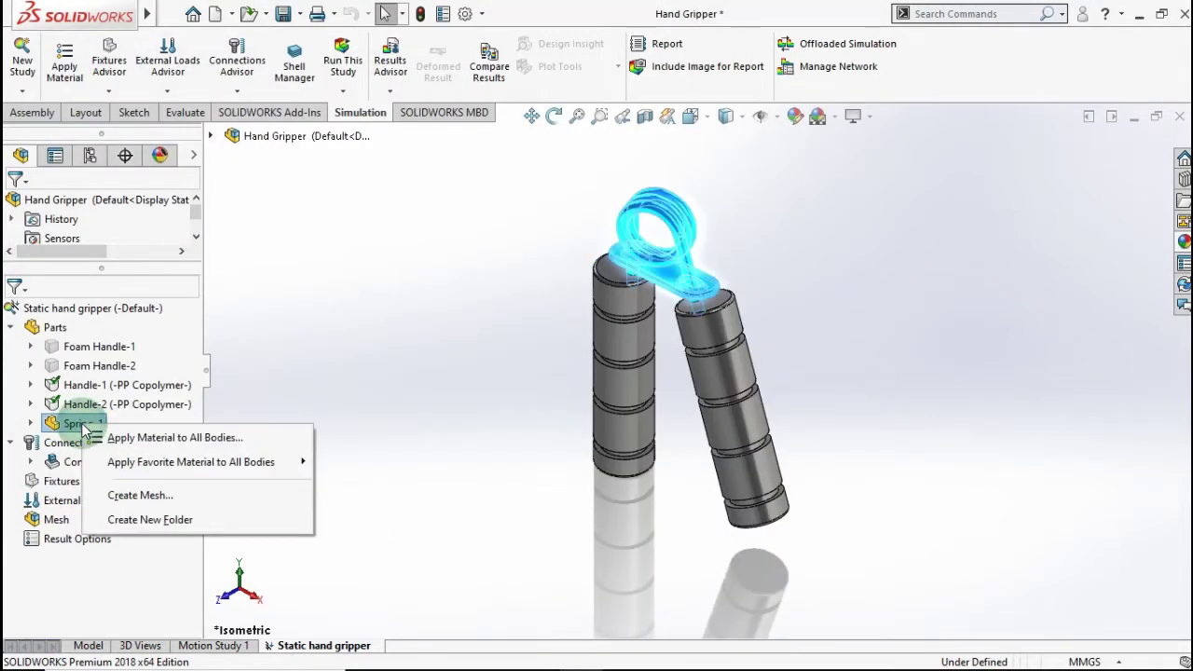
pyautogui.click(147, 438)
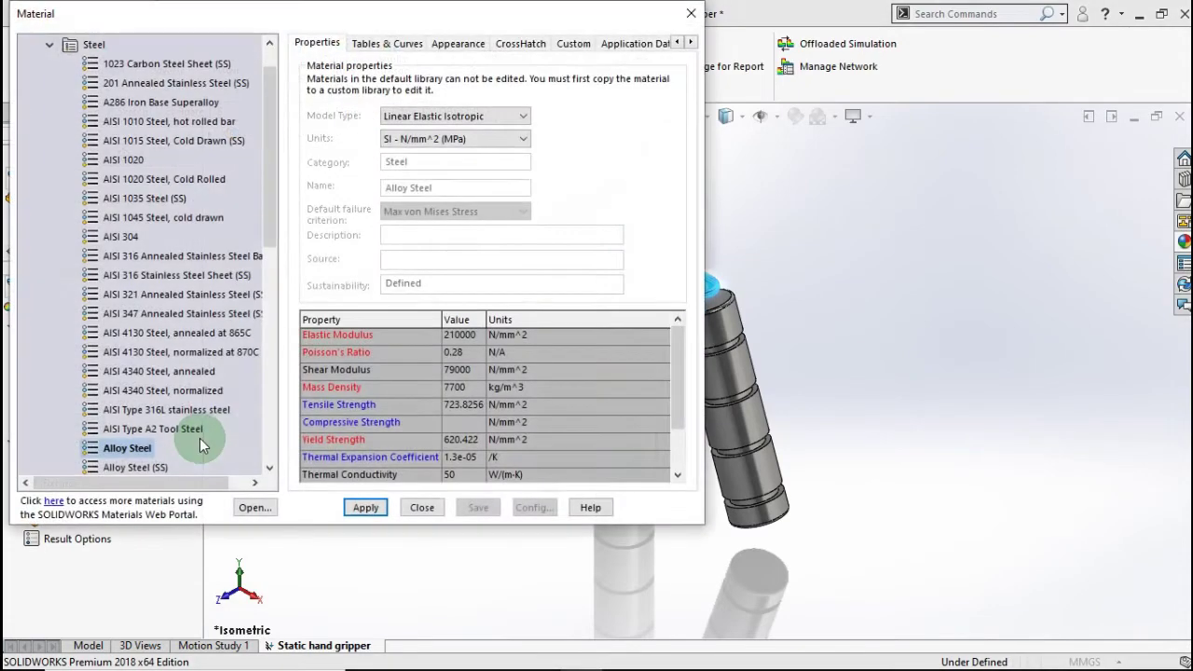
pyautogui.moveTo(272, 237); pyautogui.dragTo(264, 329)
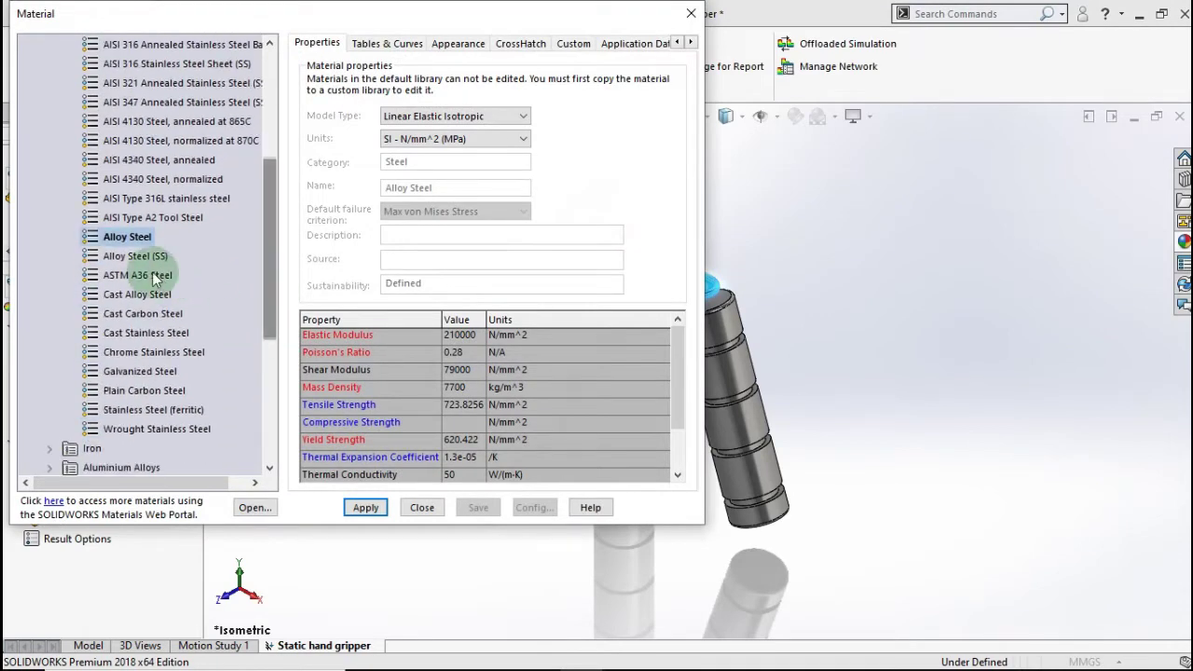
pyautogui.click(135, 258)
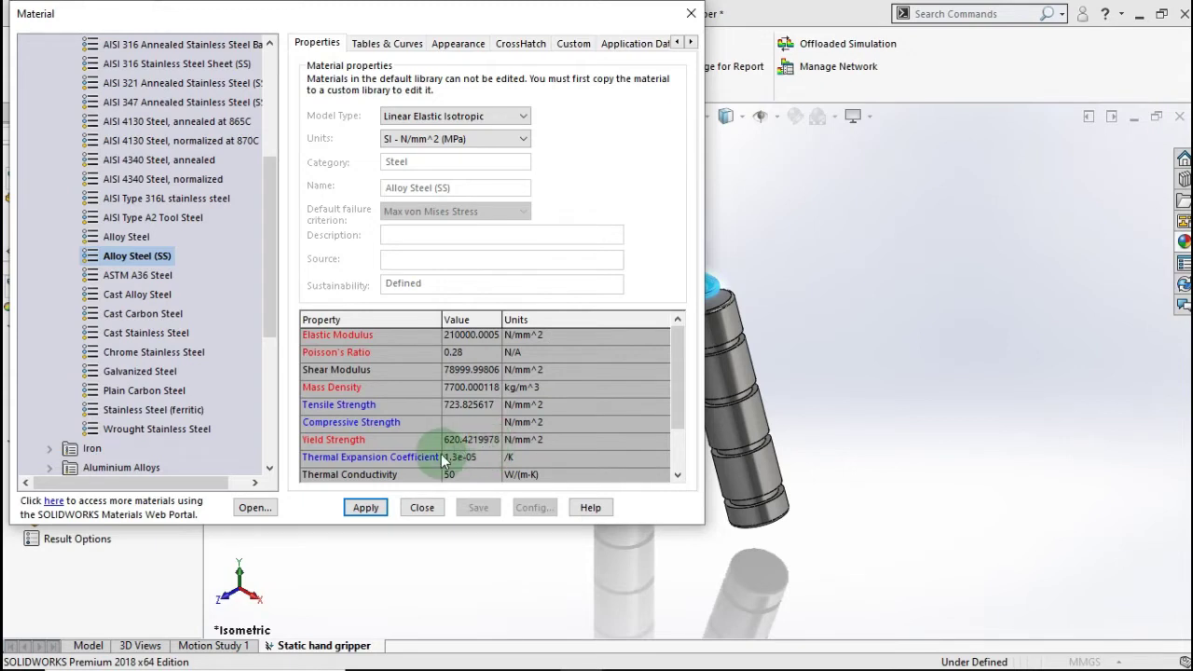
pyautogui.click(419, 508)
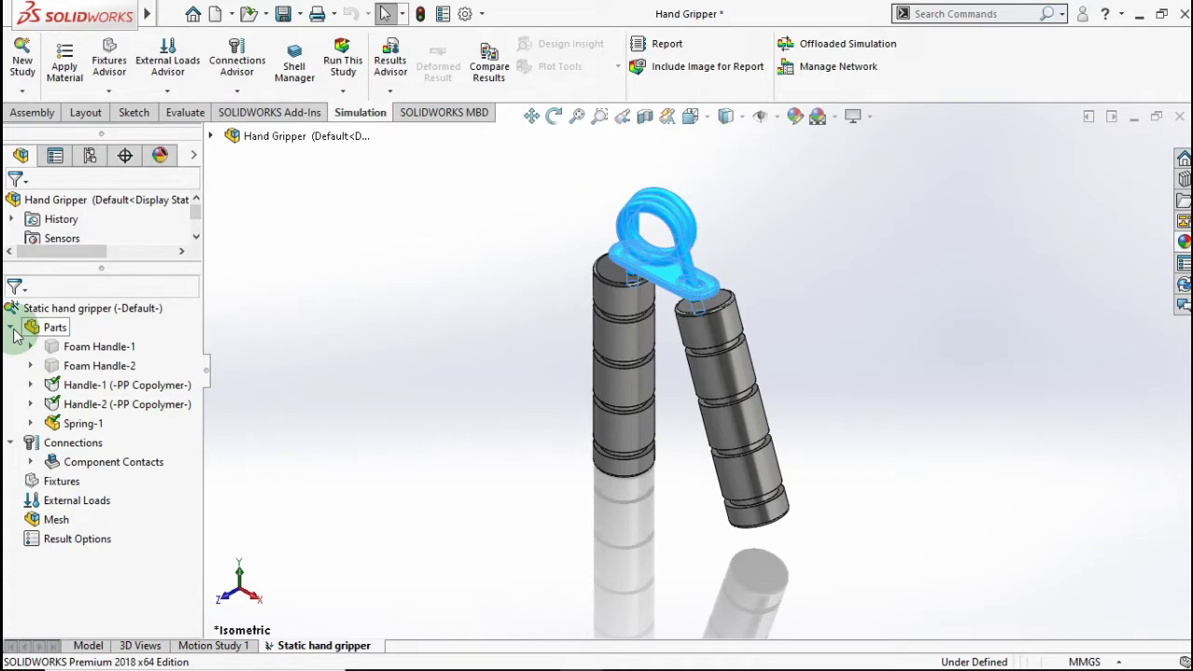
# Step: Add a Fixed Geometry fixture on the middle face of Handle-1
pyautogui.click(12, 328)
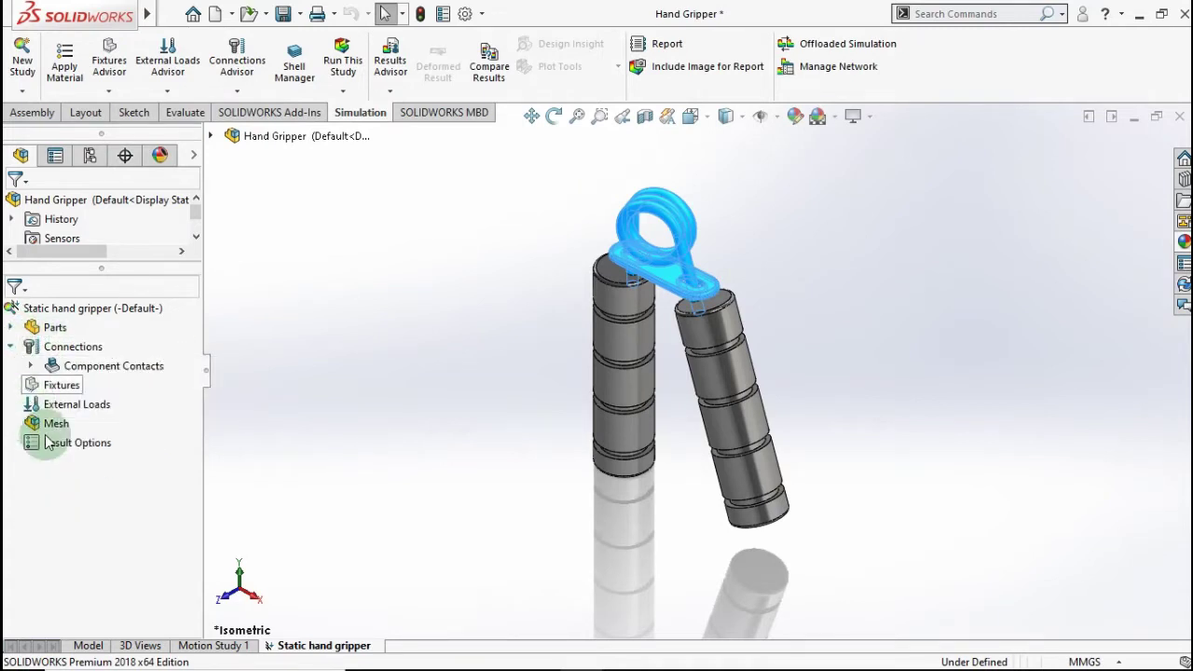
pyautogui.rightClick(65, 390)
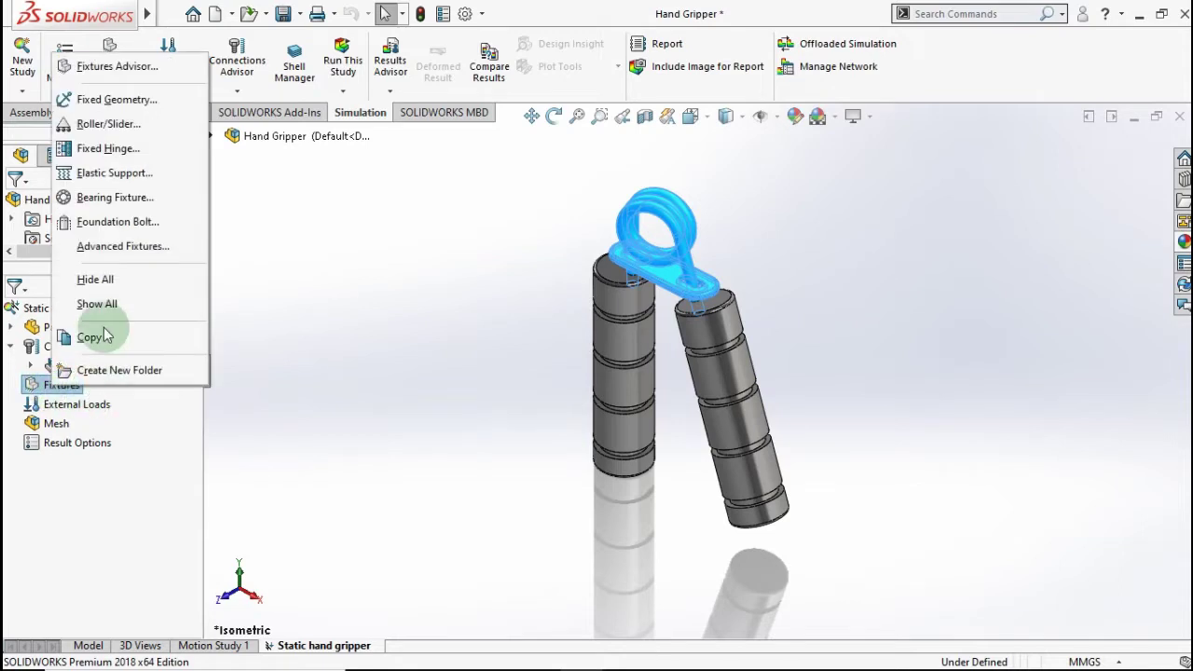
pyautogui.click(112, 103)
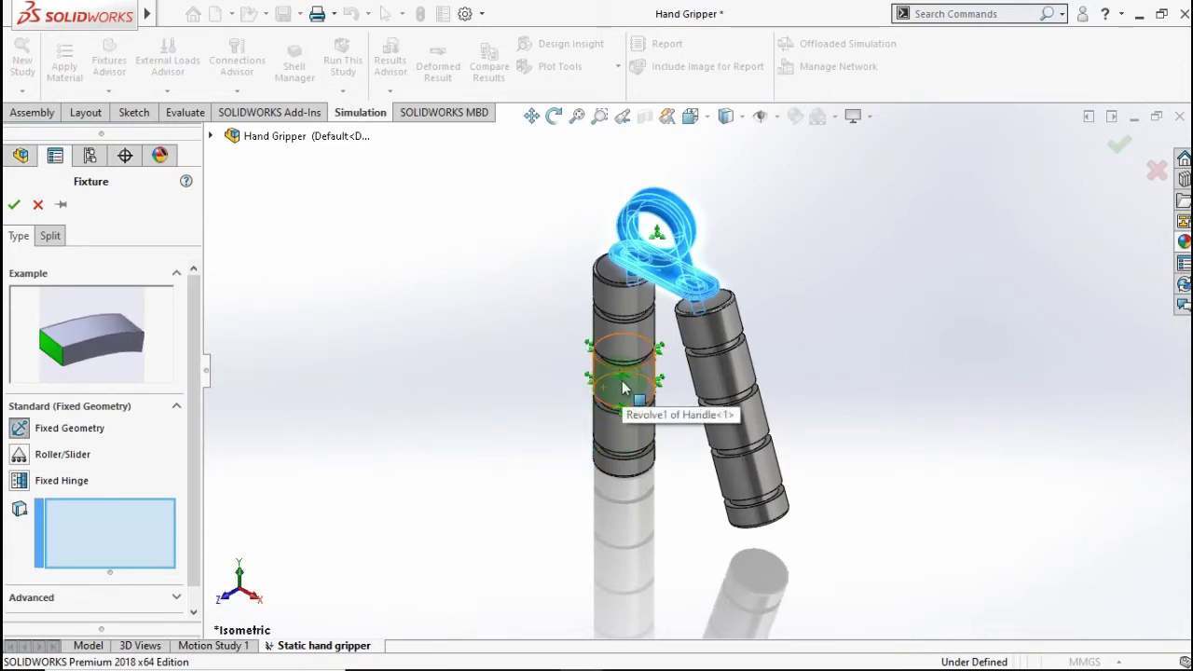
pyautogui.click(38, 205)
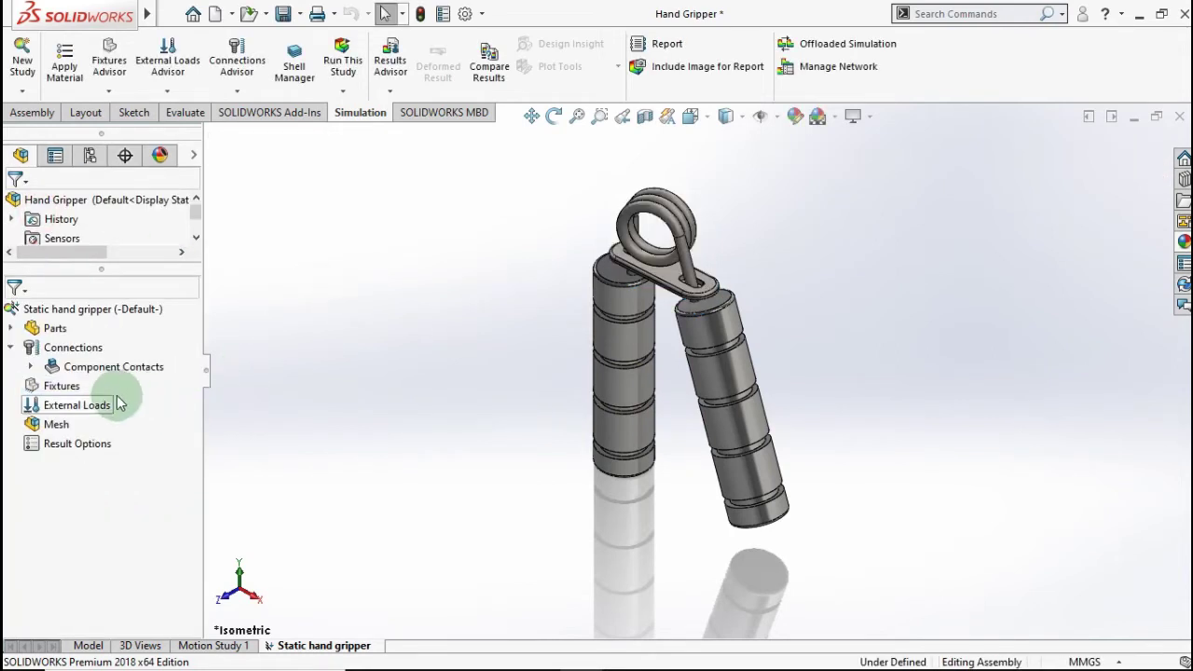
pyautogui.rightClick(58, 386)
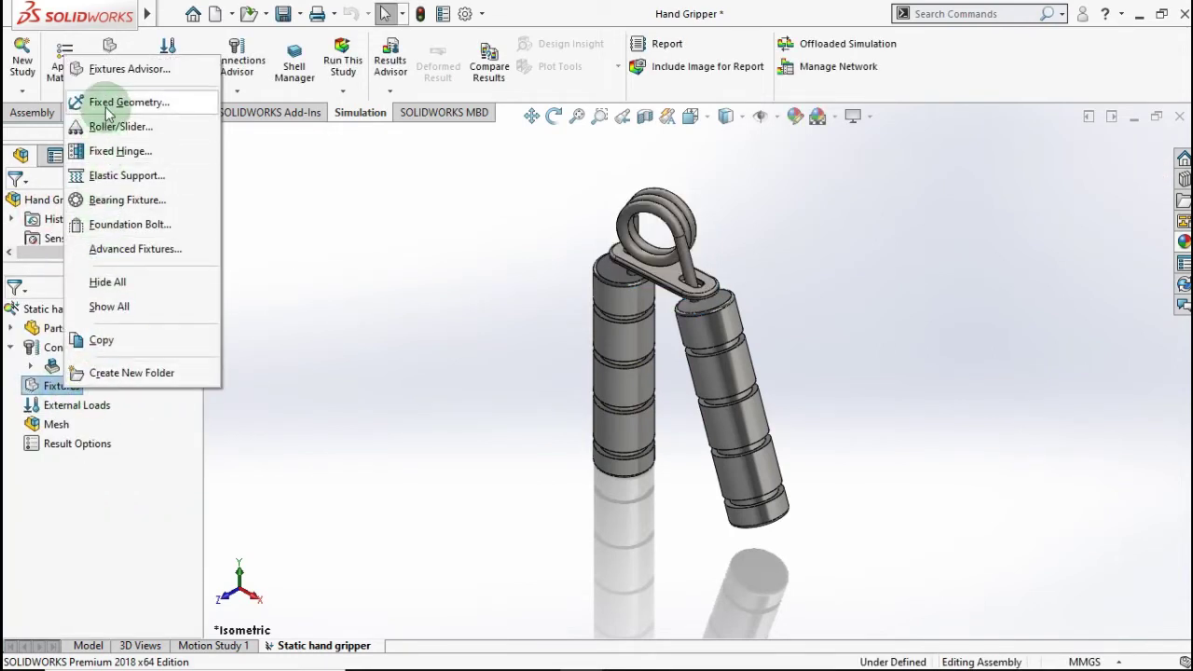
pyautogui.click(109, 114)
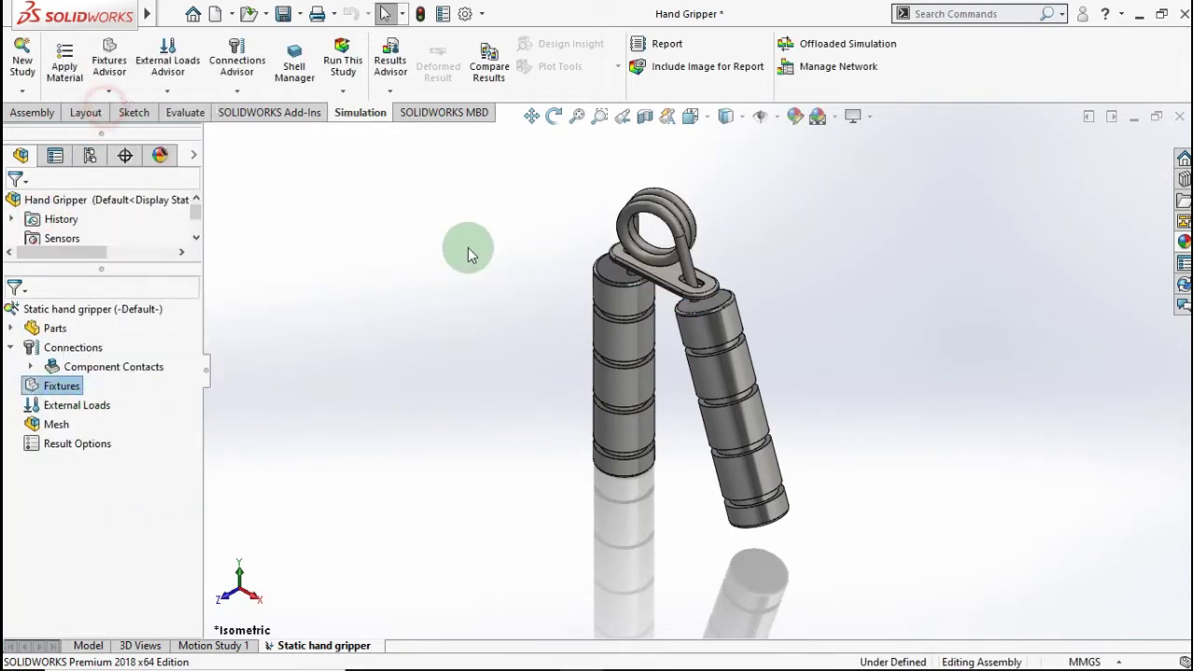
pyautogui.click(611, 386)
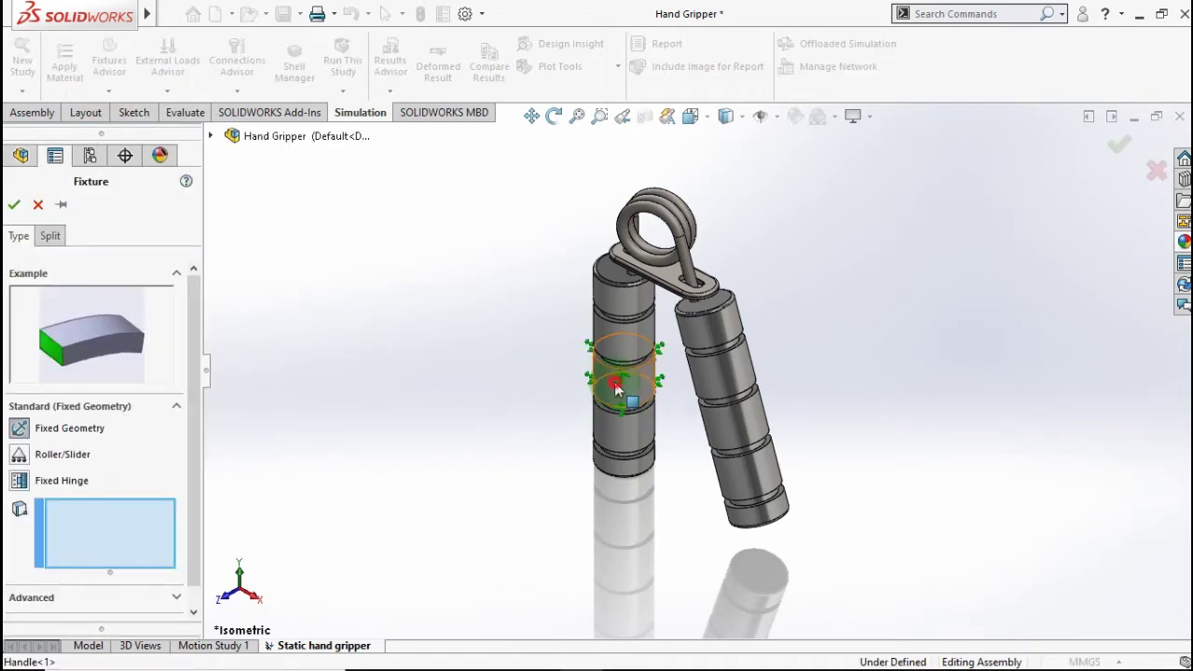
pyautogui.click(14, 204)
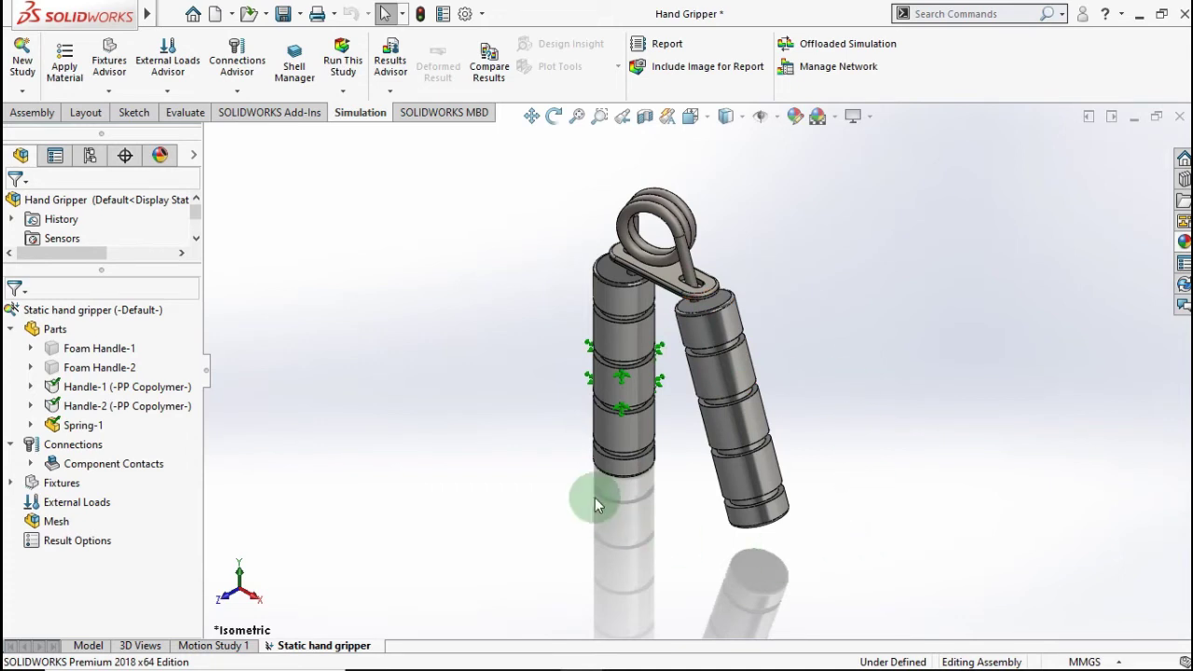
# Step: Apply a reversed 100 N force normal to the Right Plane on a Handle-2 face
pyautogui.rightClick(89, 509)
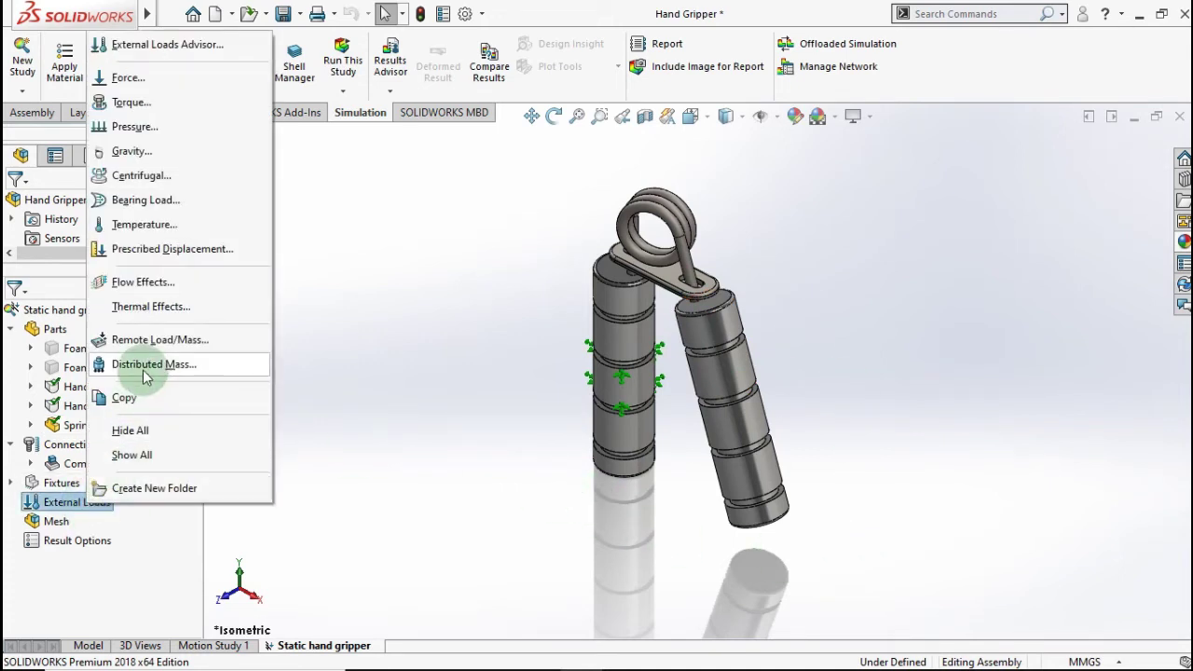
pyautogui.click(115, 82)
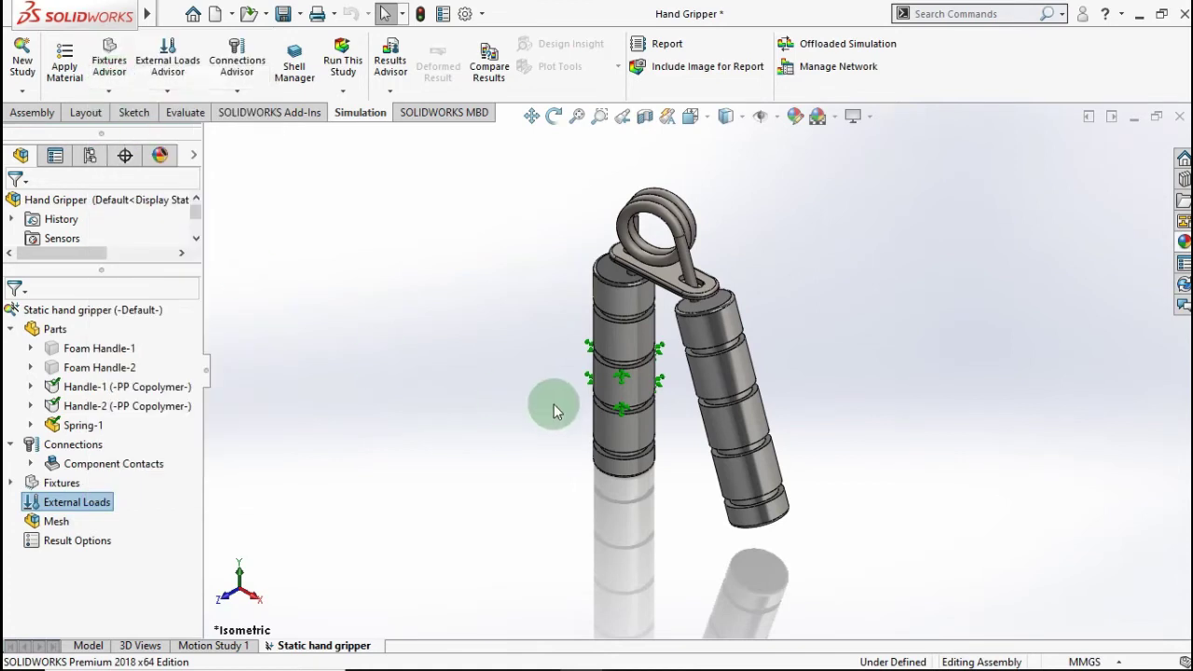
pyautogui.click(753, 431)
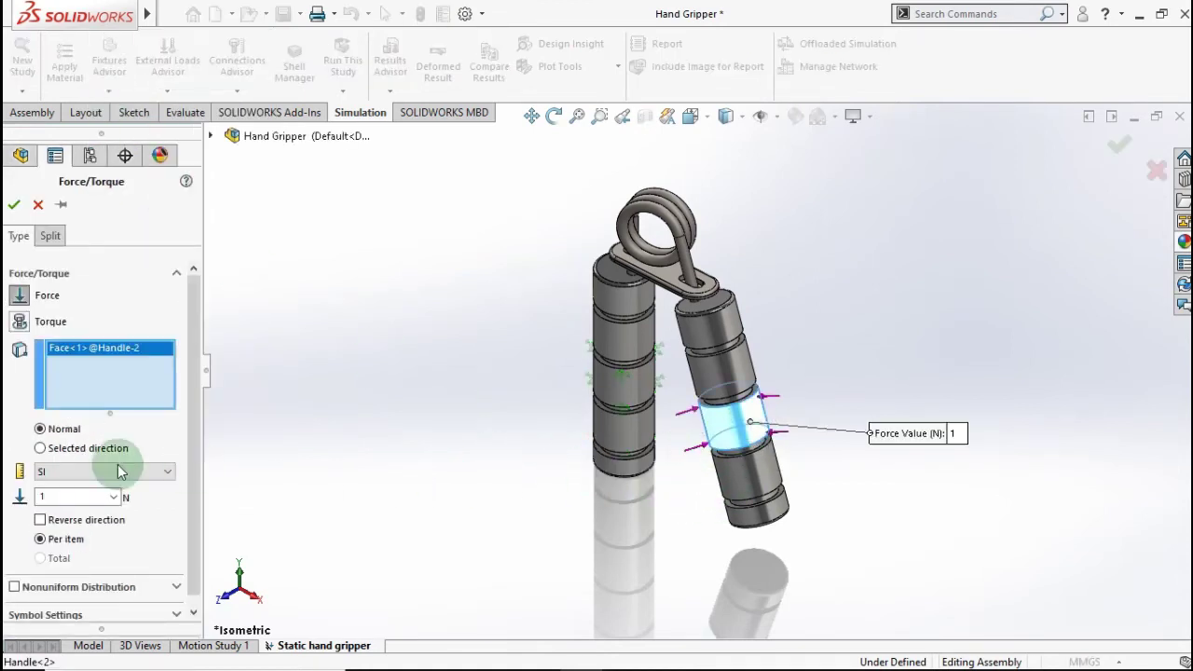
pyautogui.click(40, 449)
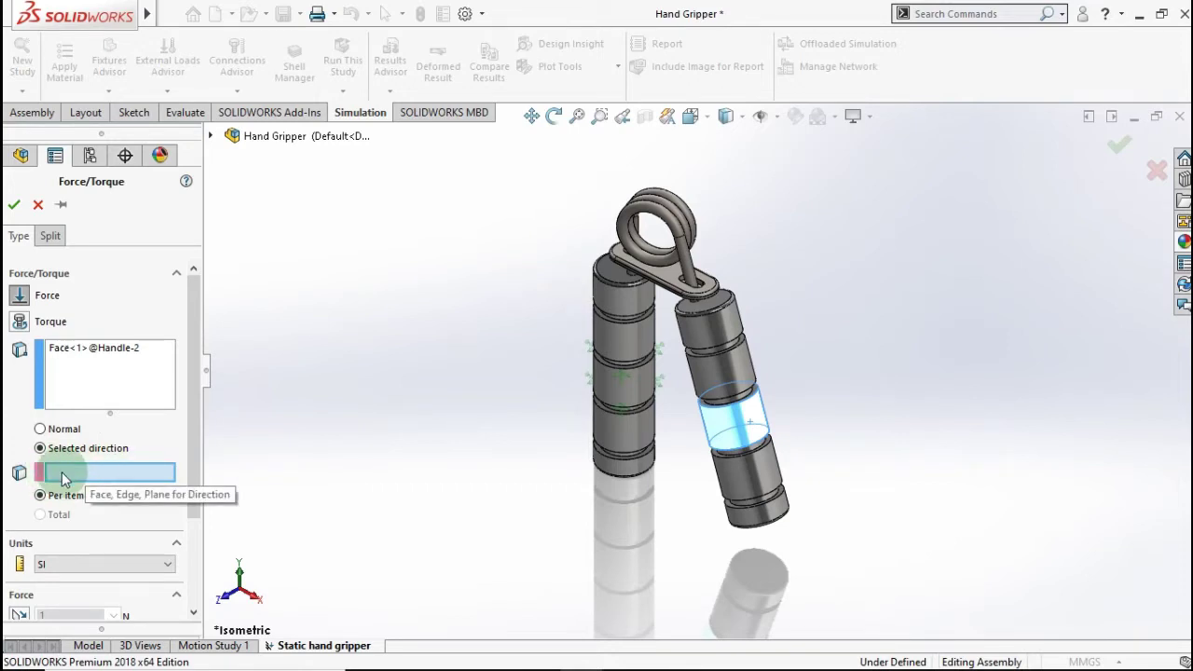
pyautogui.click(210, 136)
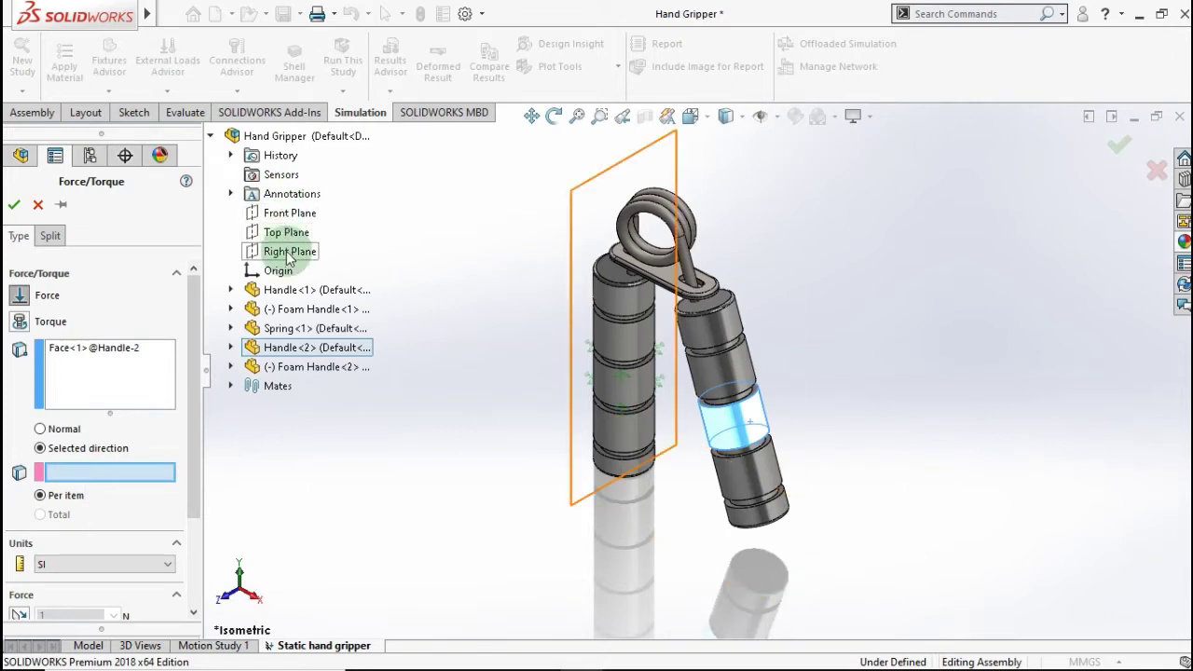
pyautogui.click(289, 259)
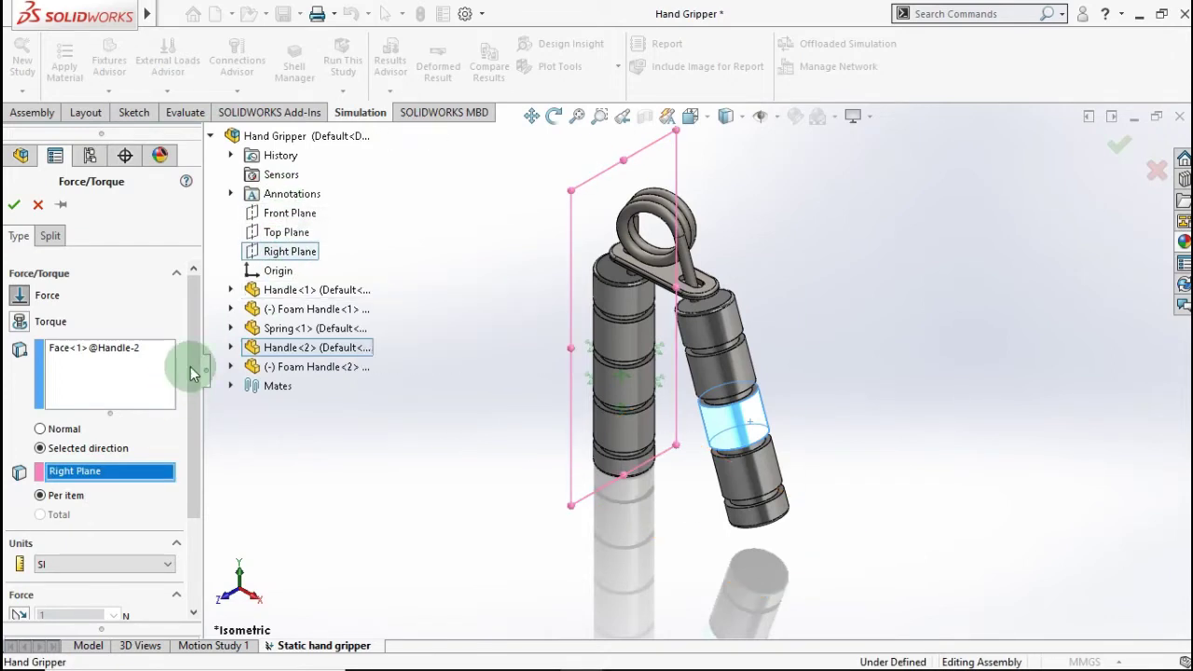
pyautogui.moveTo(191, 373); pyautogui.dragTo(192, 492)
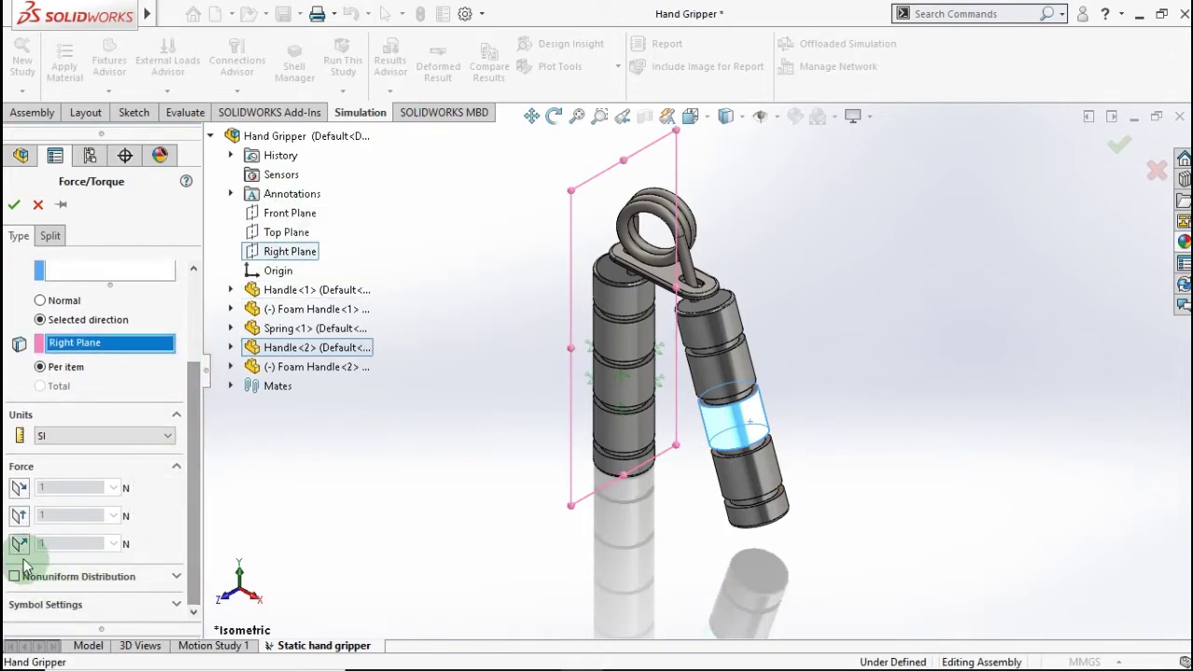
pyautogui.click(23, 550)
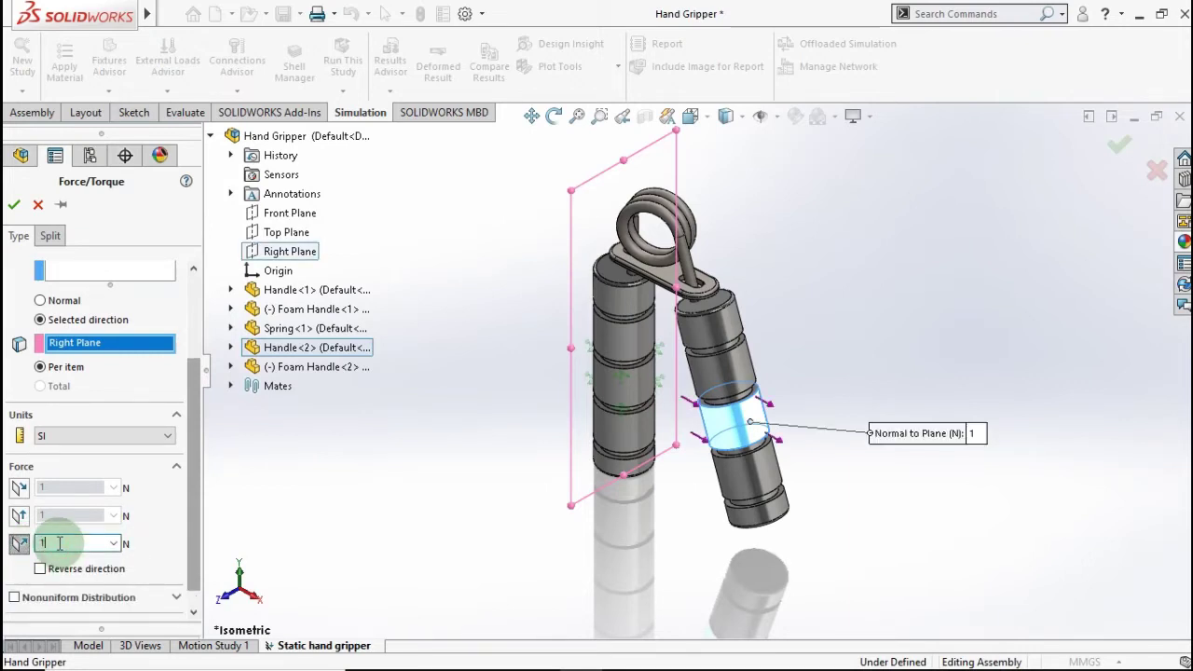
pyautogui.write('1')
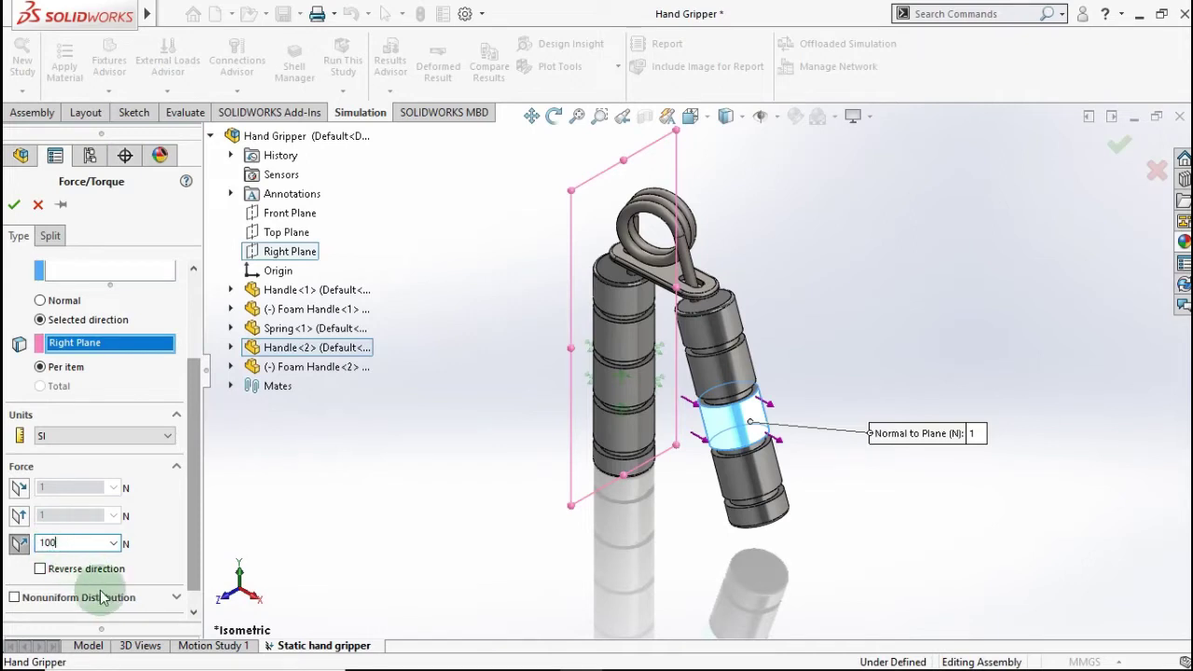
pyautogui.click(67, 571)
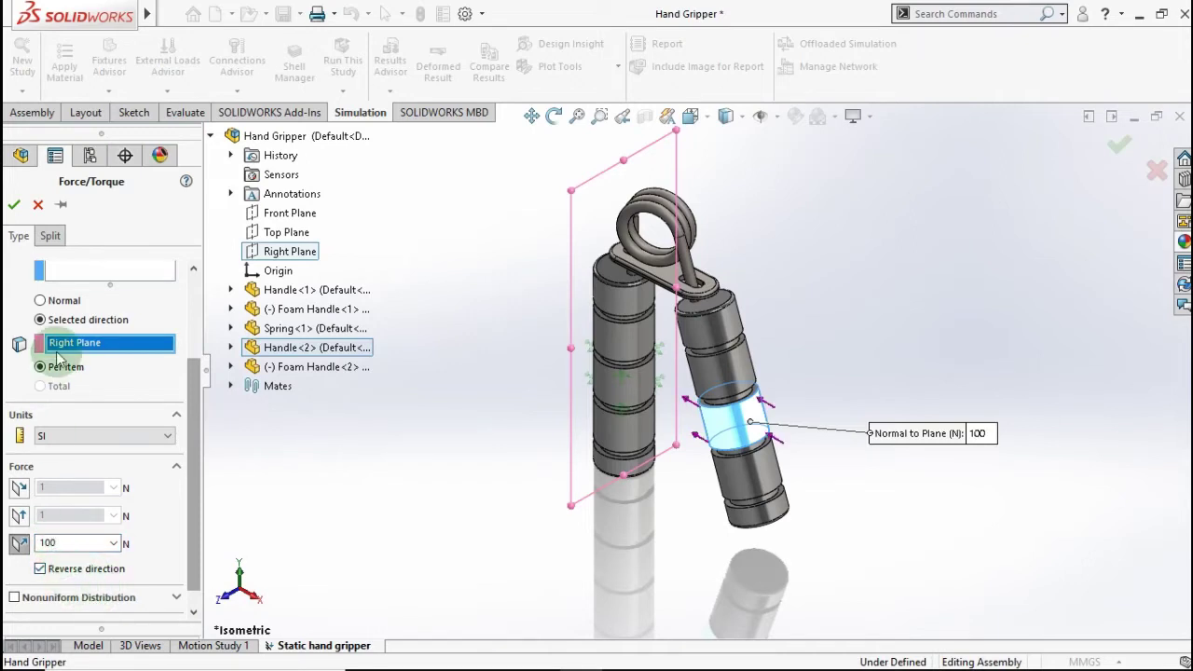
pyautogui.click(16, 207)
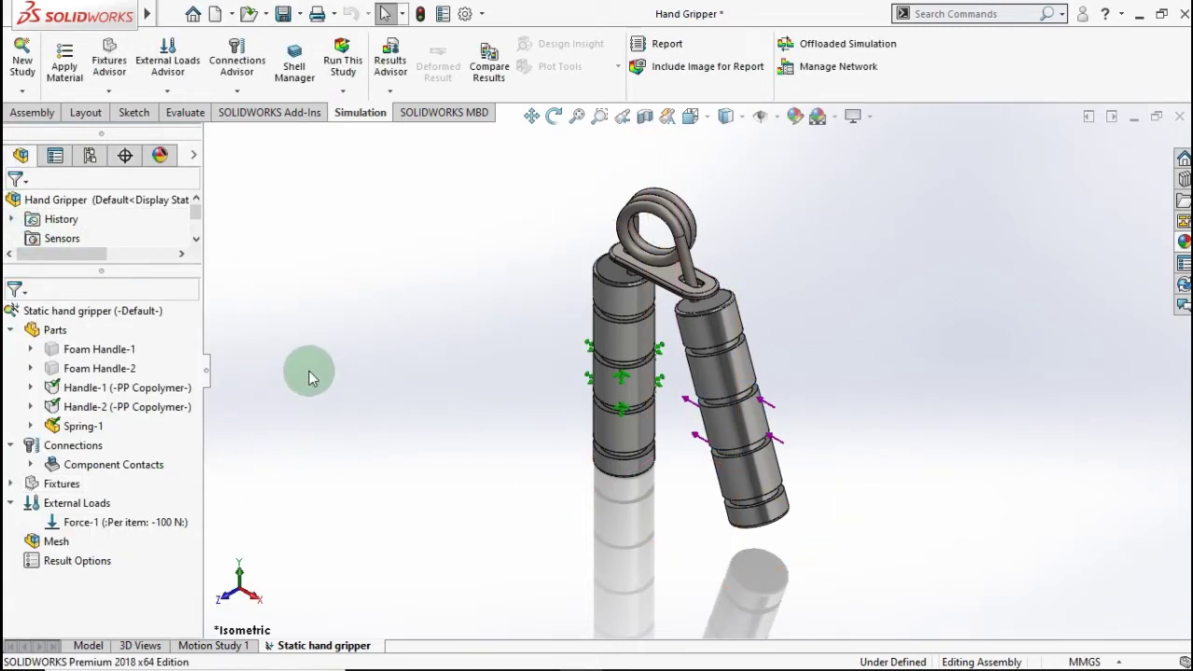
# Step: Generate a curvature-based solid mesh at default density over the gripper
pyautogui.click(98, 522)
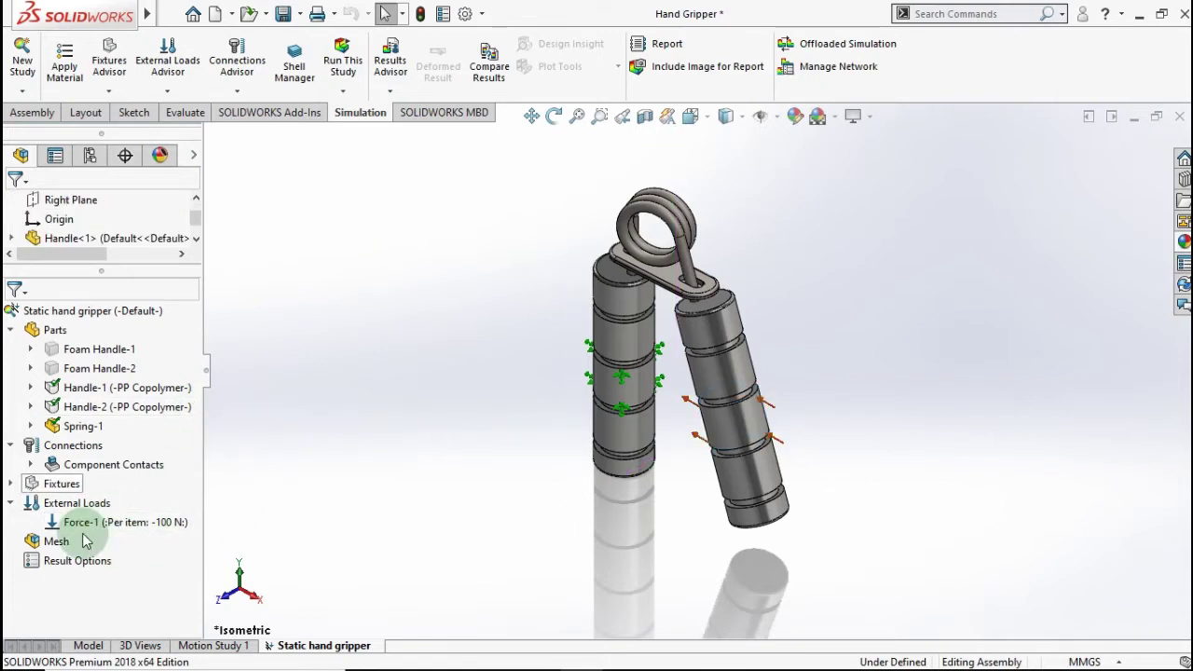
pyautogui.rightClick(49, 544)
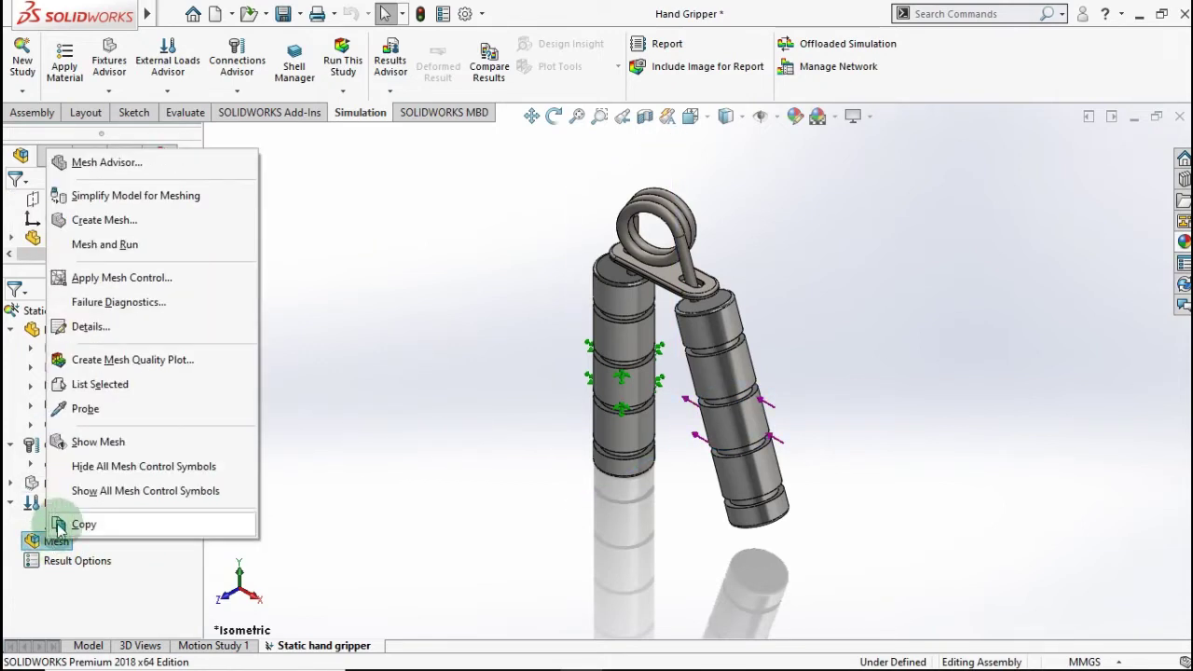
pyautogui.click(102, 220)
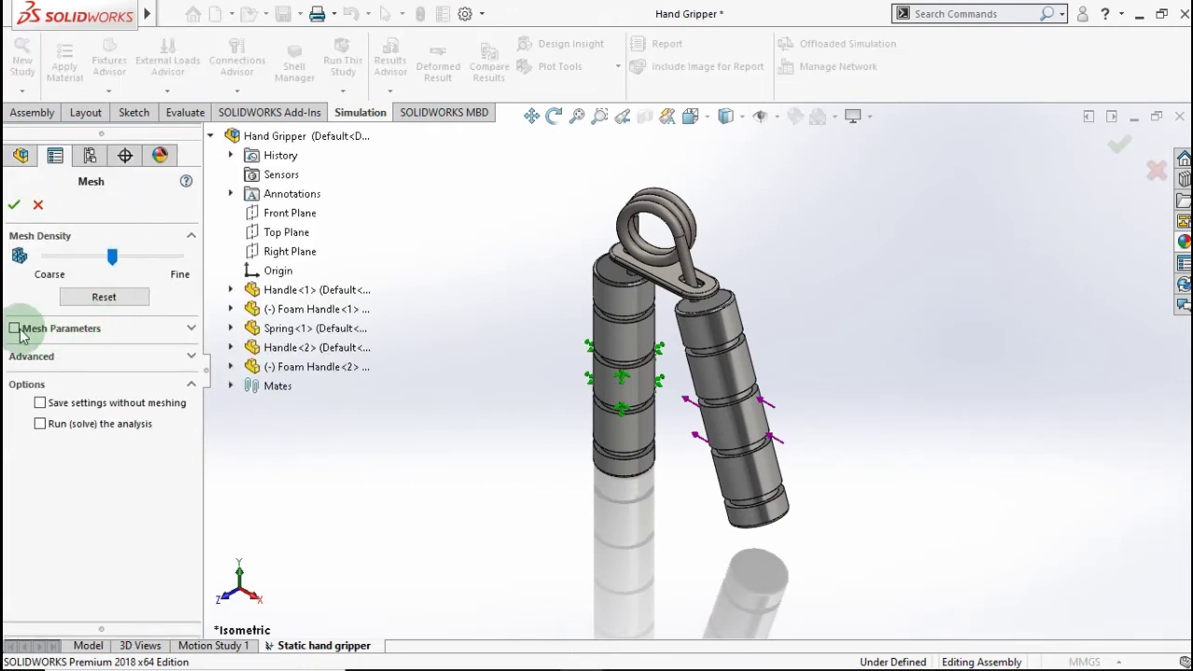
pyautogui.click(15, 329)
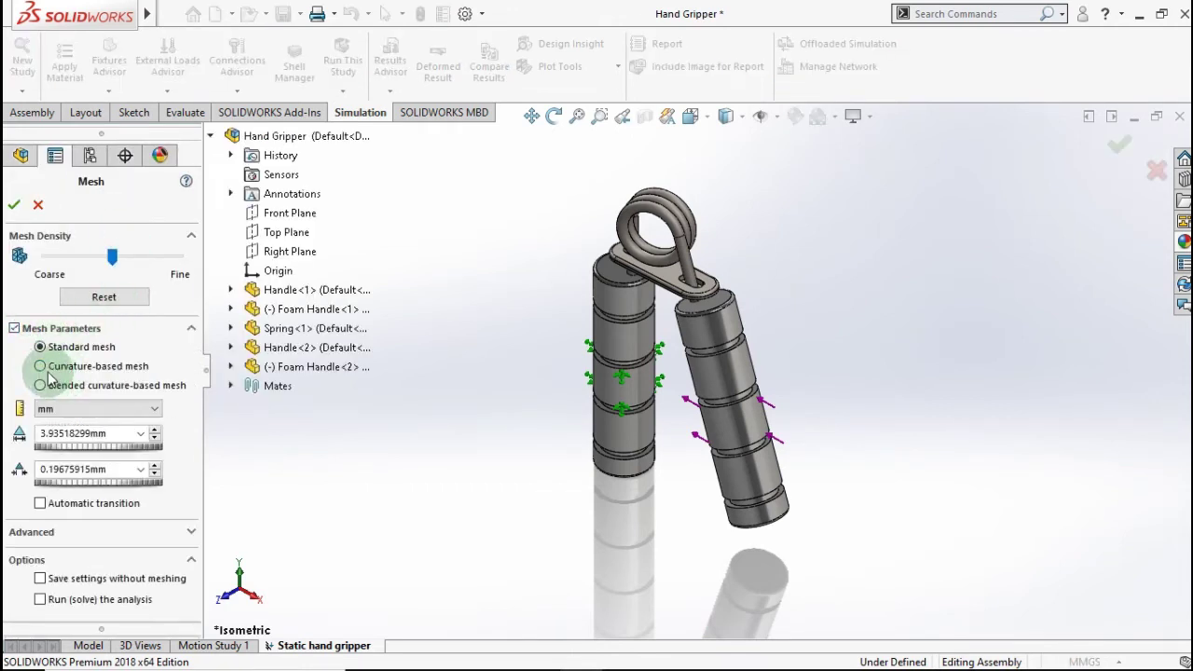
pyautogui.click(45, 367)
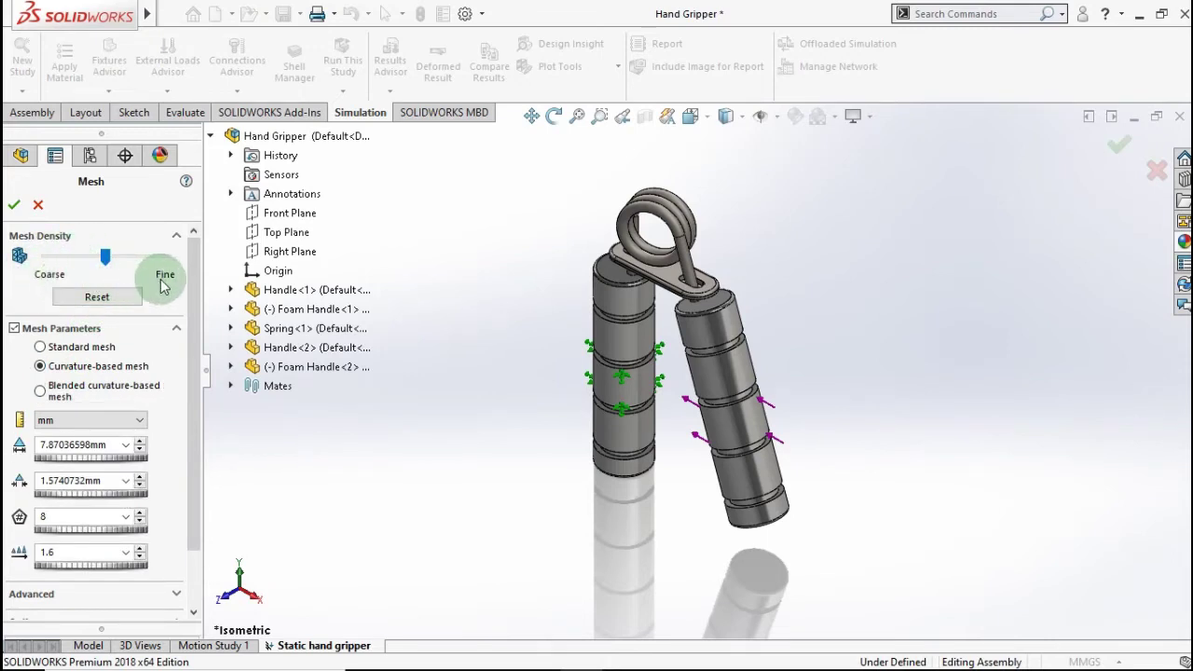
pyautogui.click(97, 296)
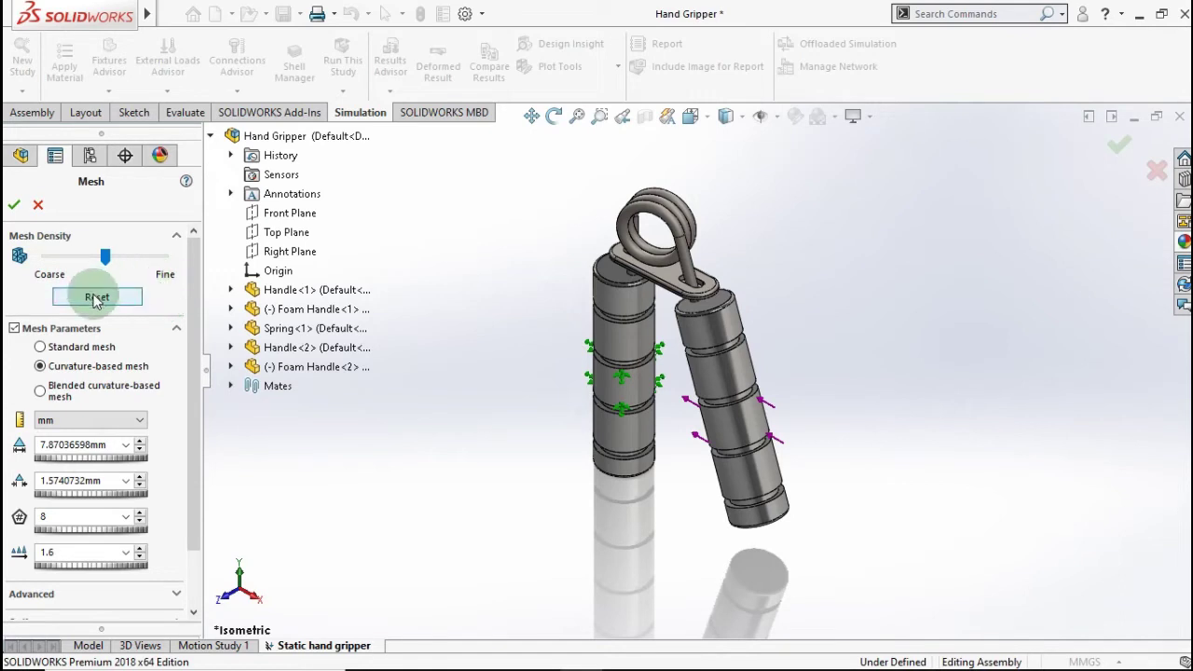
pyautogui.click(12, 207)
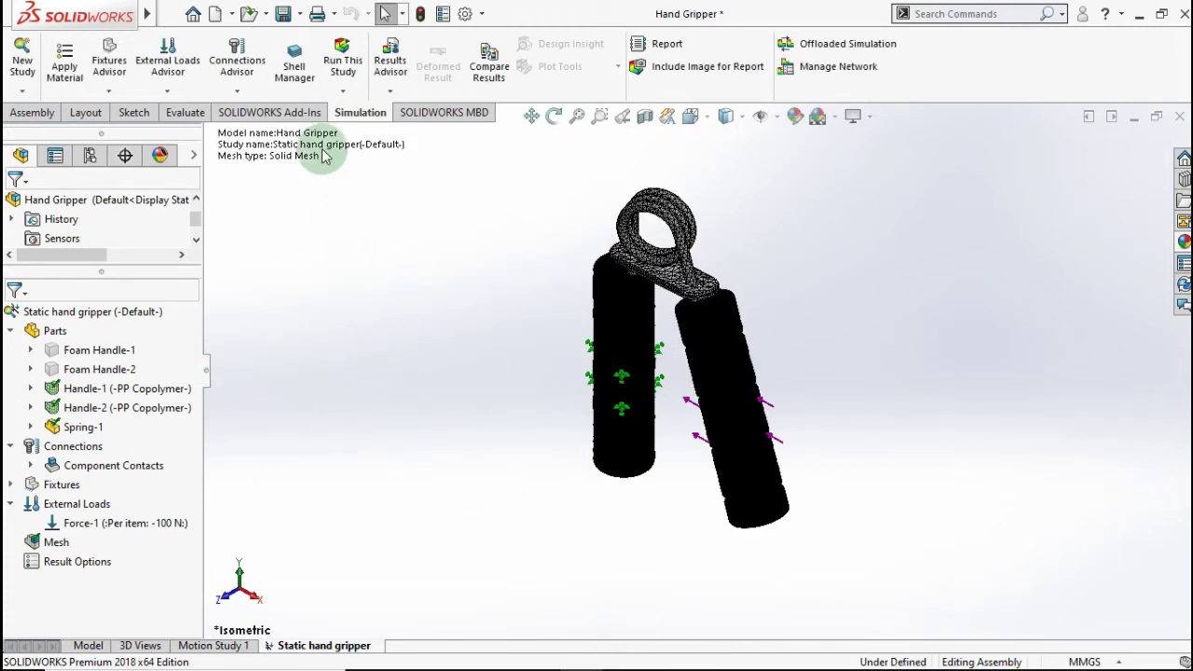
# Step: Run the static study, continuing past the excessive displacement warning
pyautogui.click(342, 61)
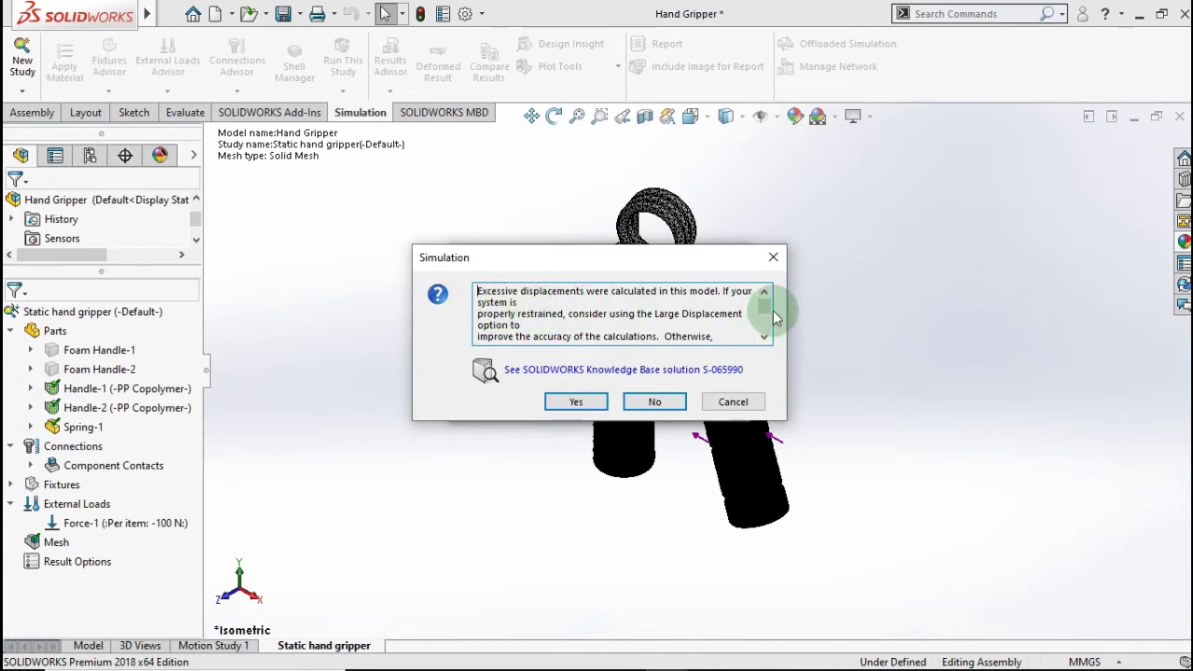
pyautogui.moveTo(768, 309); pyautogui.dragTo(765, 322)
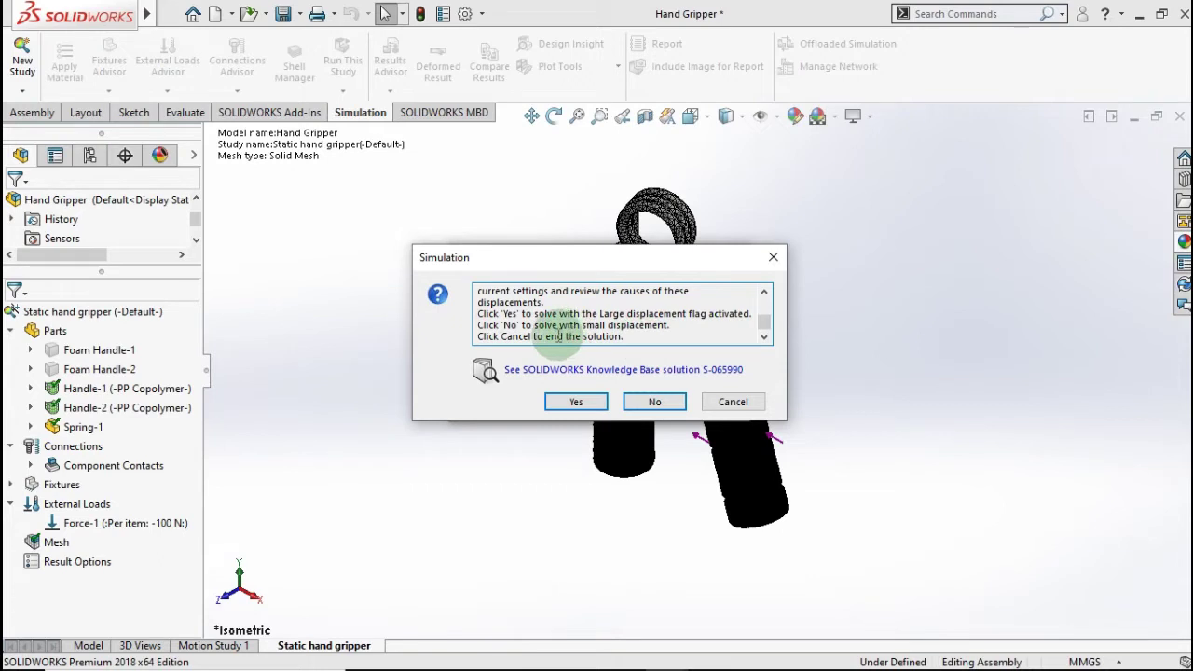
pyautogui.click(643, 402)
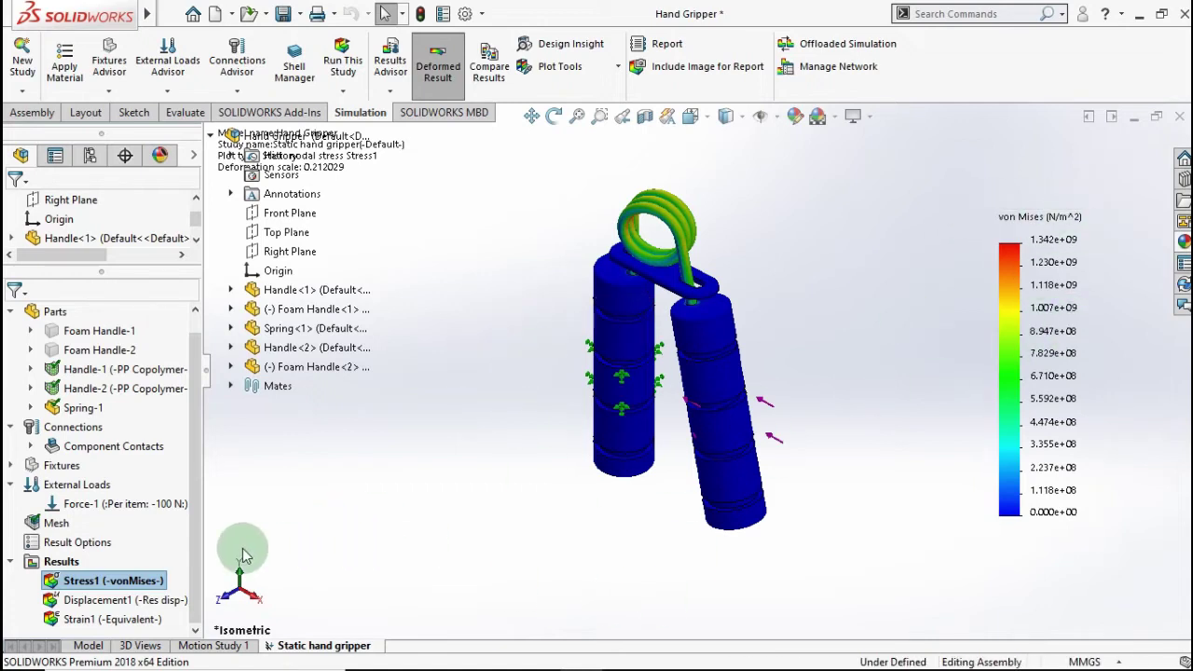
# Step: Set the Stress1 plot to N/mm^2 (MPa), floating number format, with max annotation shown
pyautogui.rightClick(107, 579)
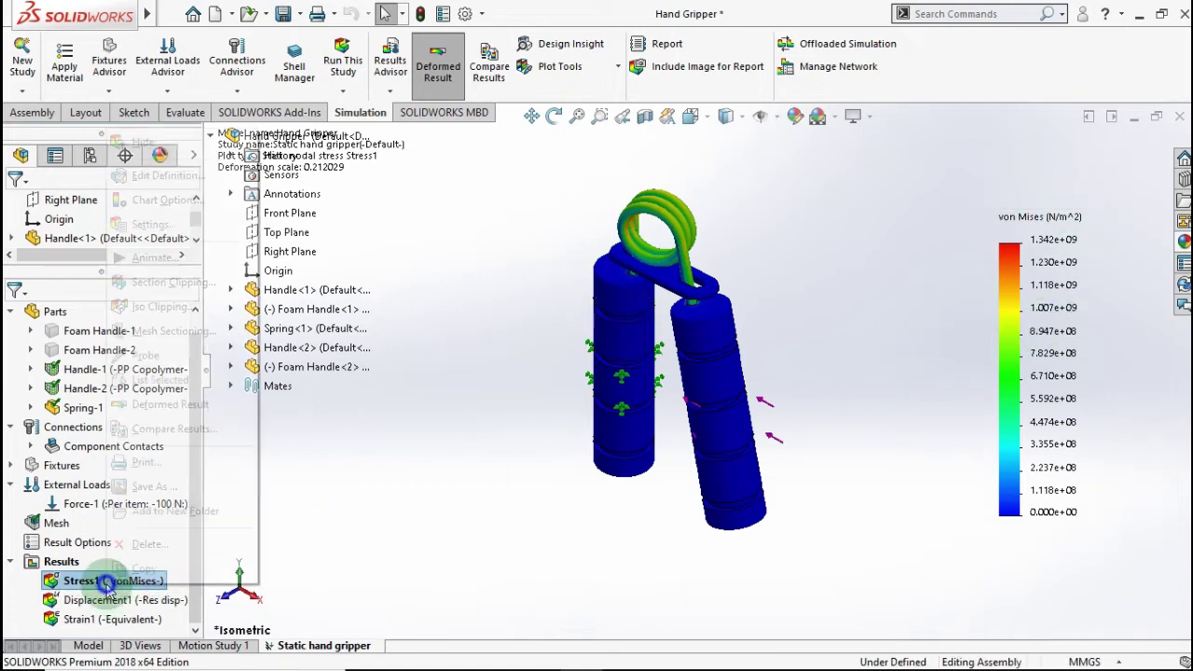
pyautogui.click(147, 233)
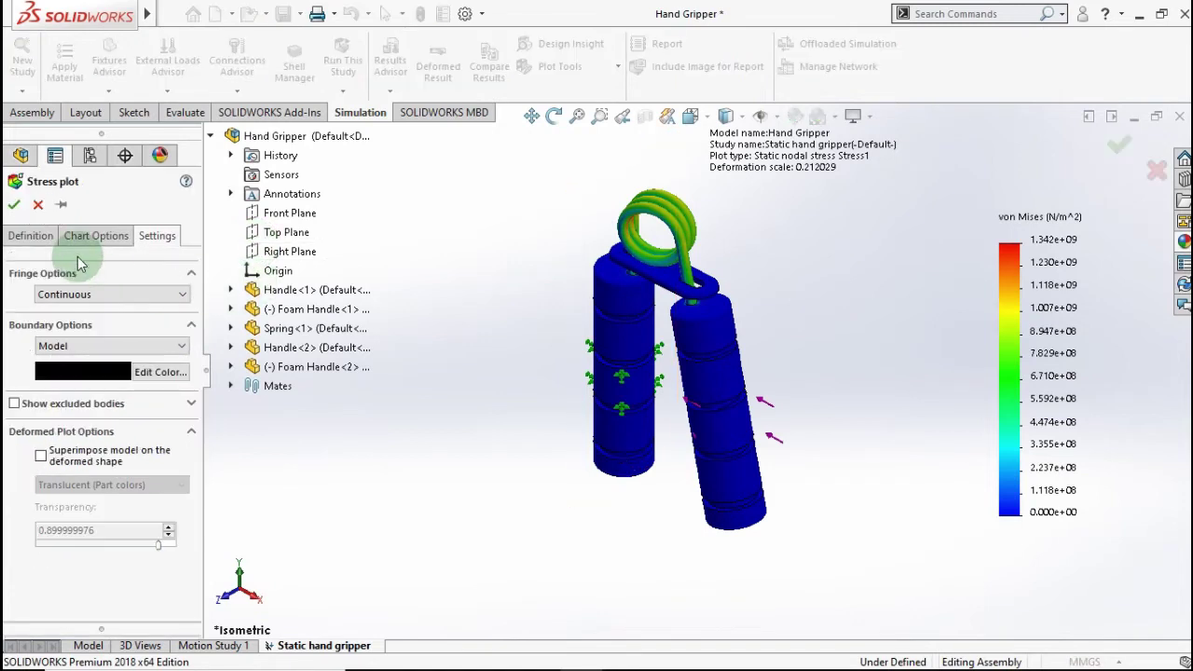
pyautogui.click(36, 241)
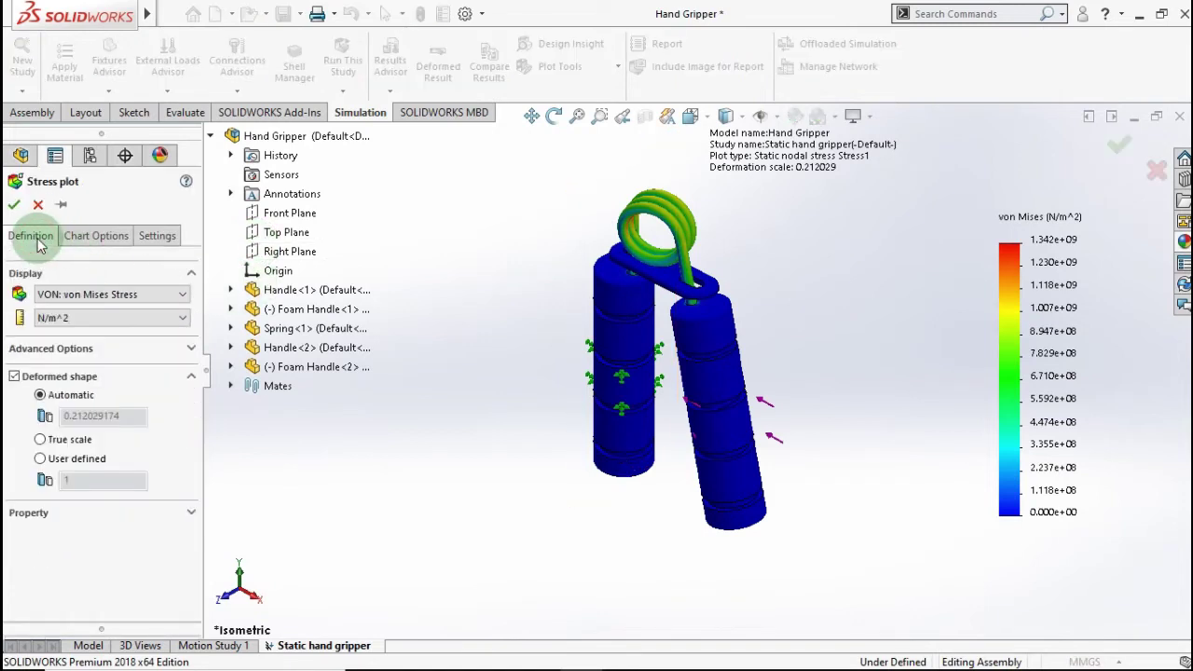
pyautogui.click(73, 320)
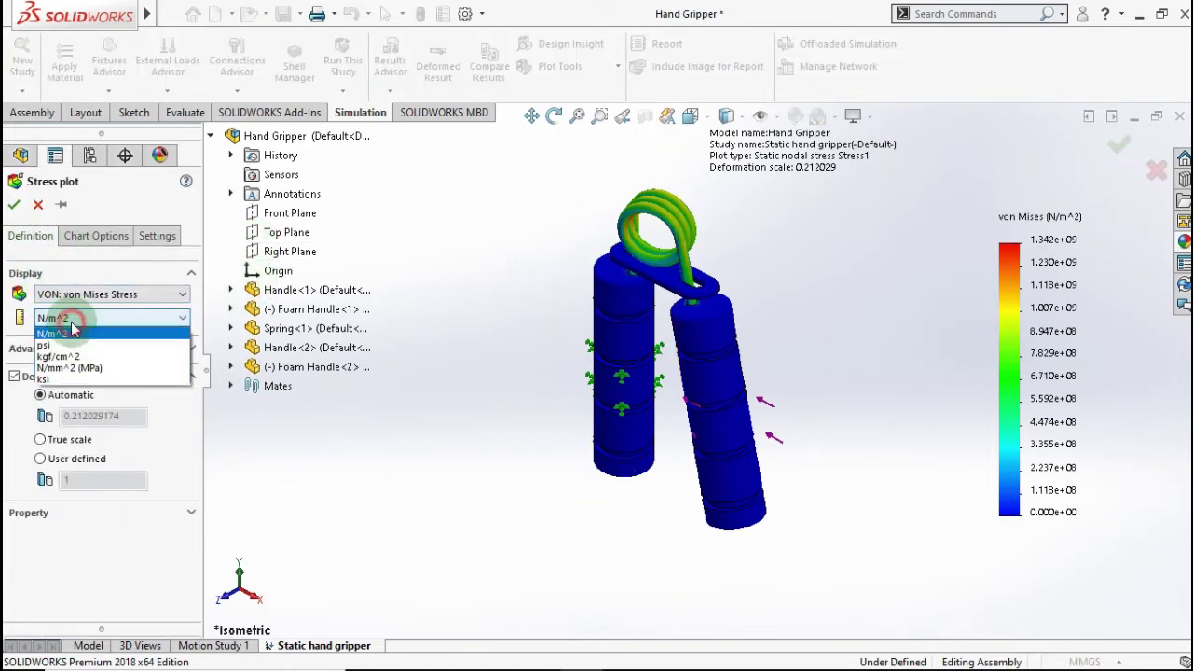
pyautogui.click(96, 370)
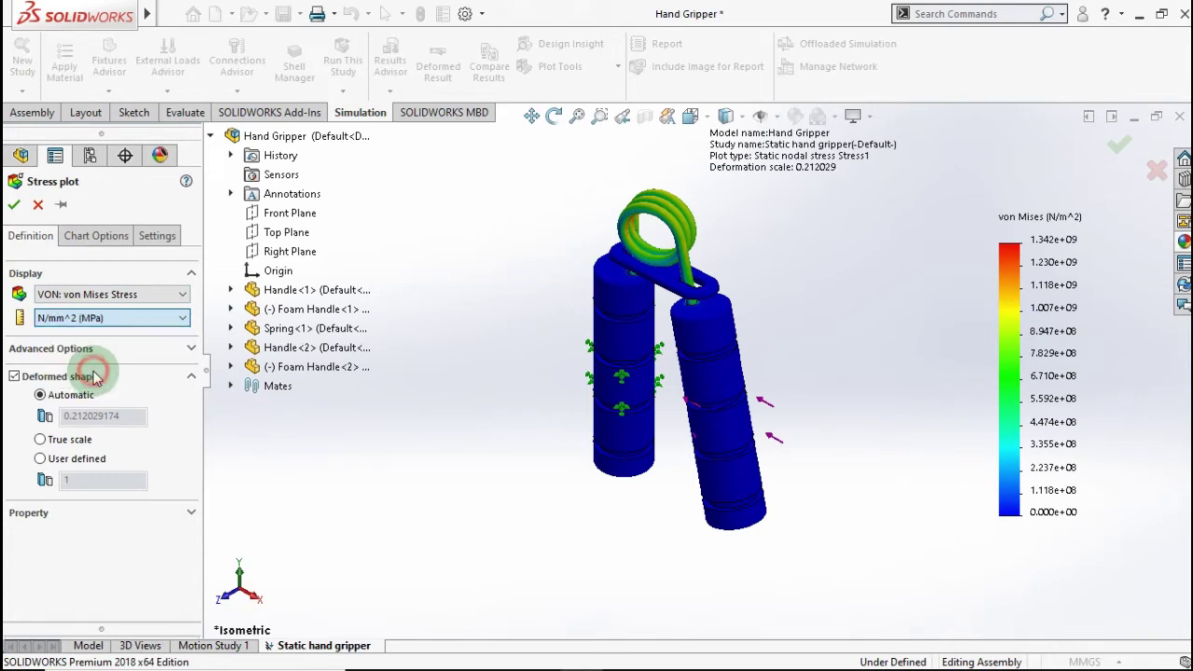
pyautogui.click(96, 239)
pyautogui.click(41, 313)
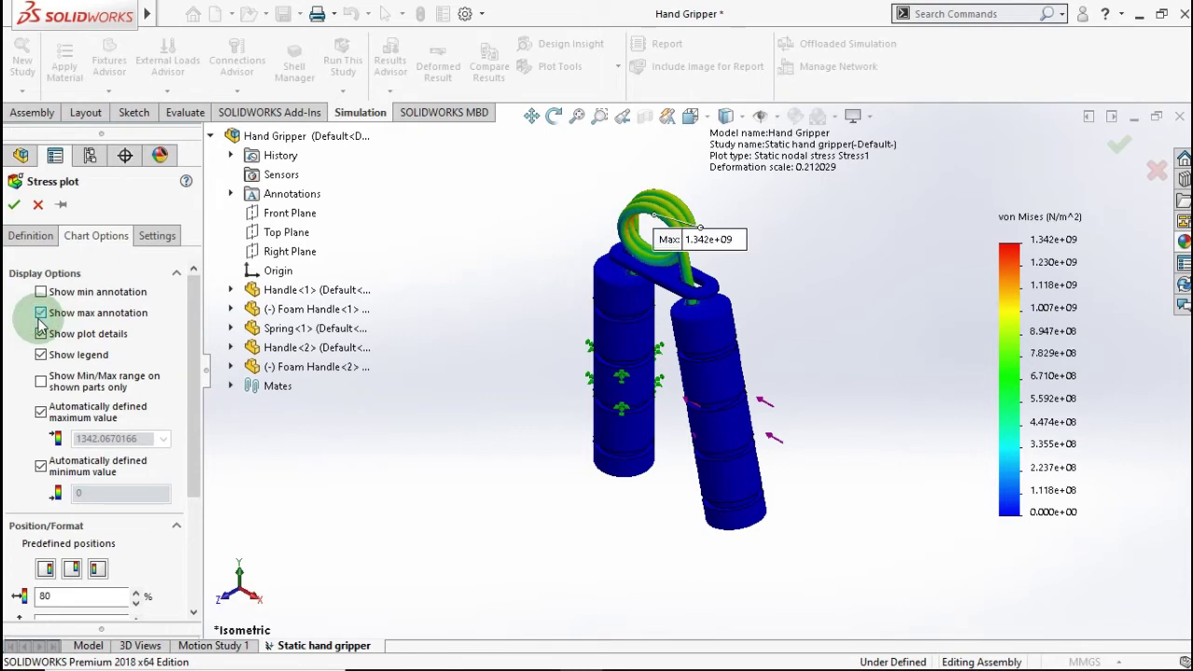
pyautogui.moveTo(191, 326); pyautogui.dragTo(167, 471)
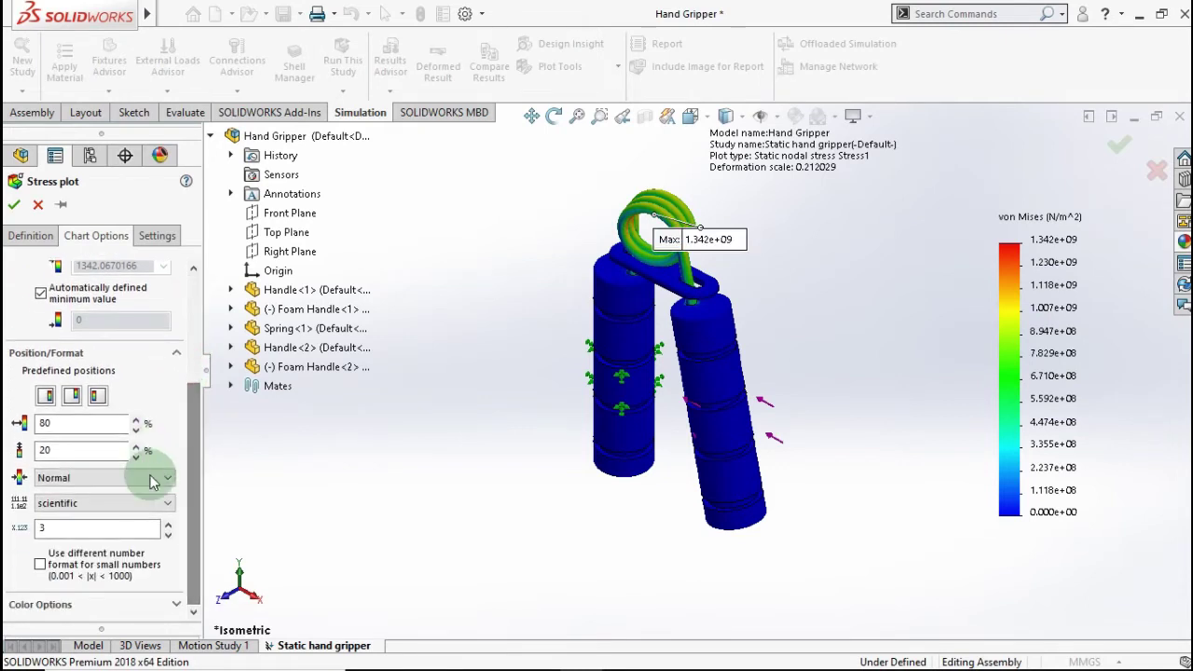
pyautogui.click(152, 478)
pyautogui.click(84, 504)
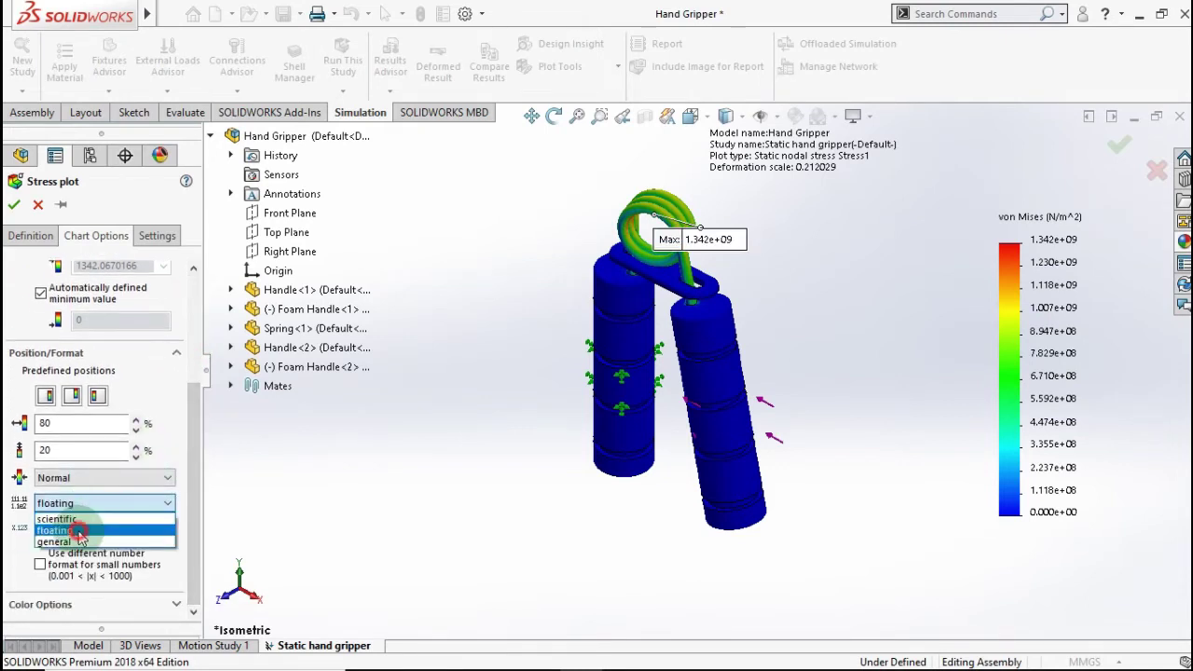
pyautogui.click(85, 530)
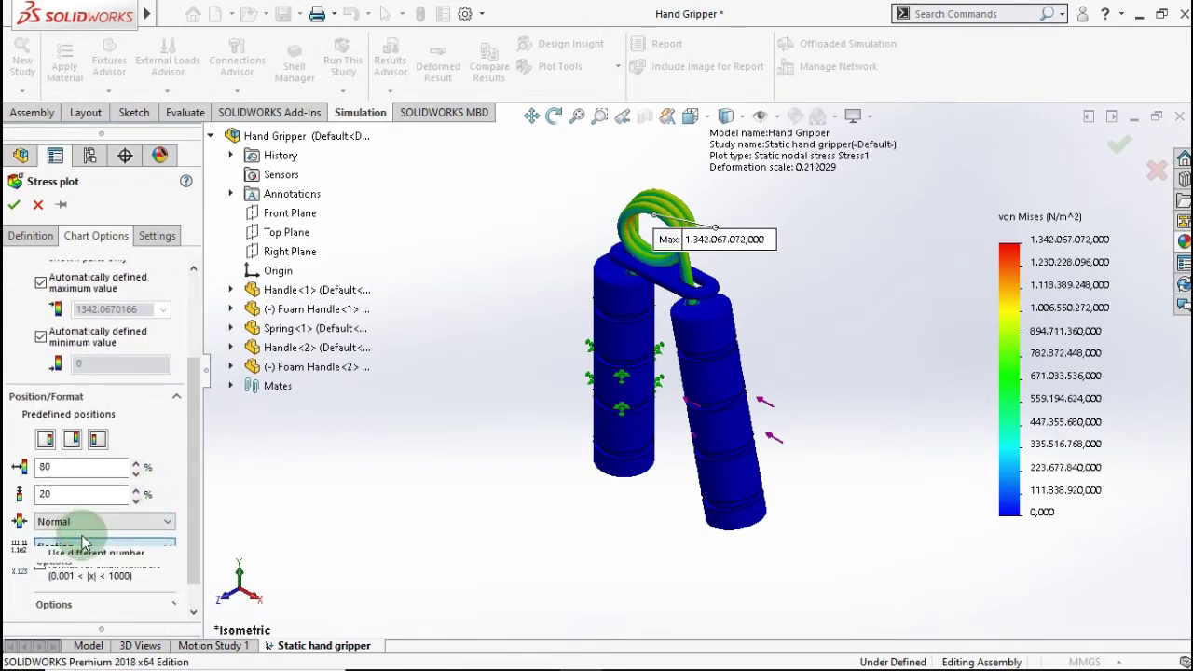
pyautogui.click(12, 210)
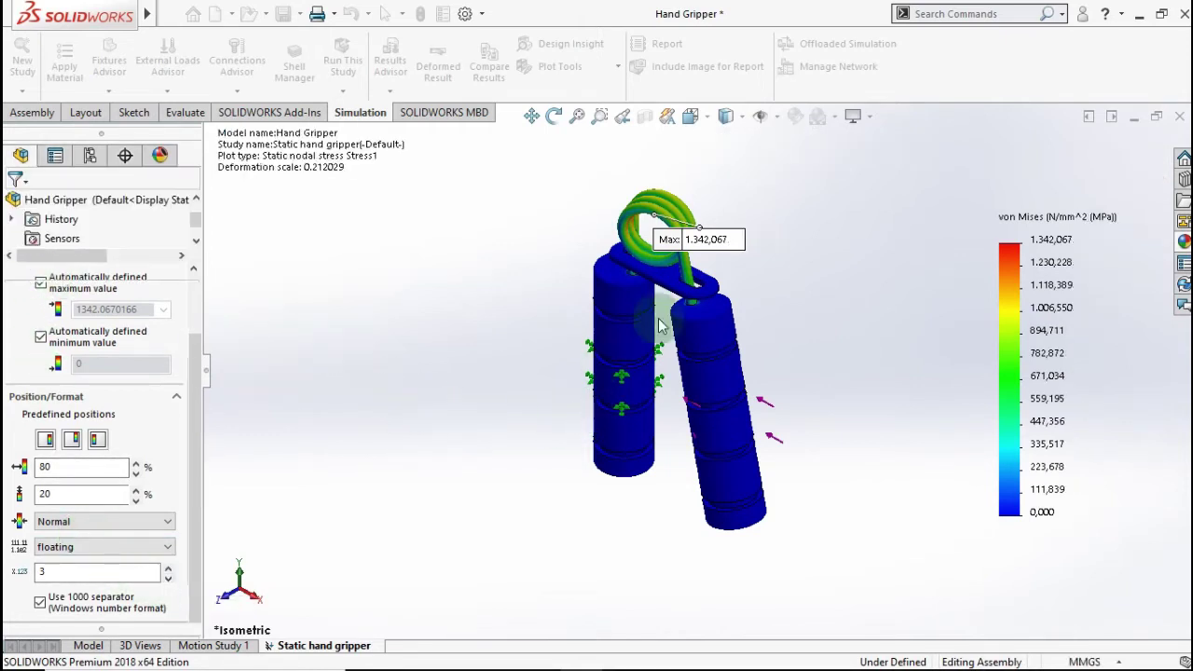
# Step: Move the Max stress annotation off to the upper left of the spring
pyautogui.moveTo(720, 247); pyautogui.dragTo(417, 219)
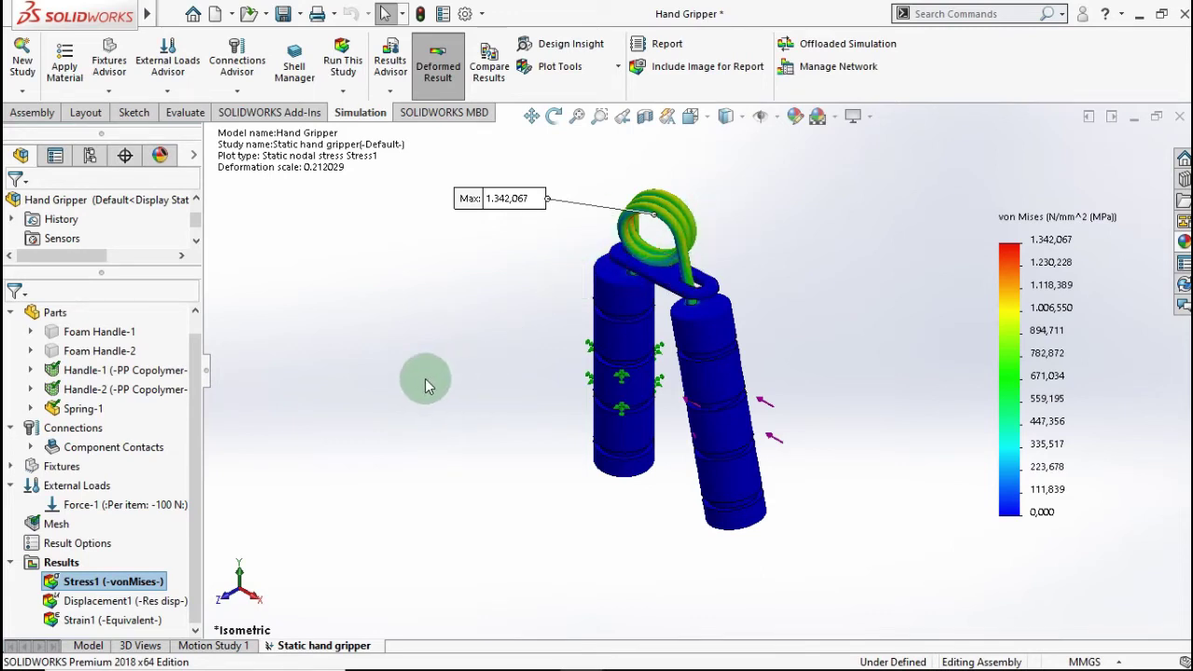
# Step: Display the Displacement1 plot
pyautogui.click(195, 463)
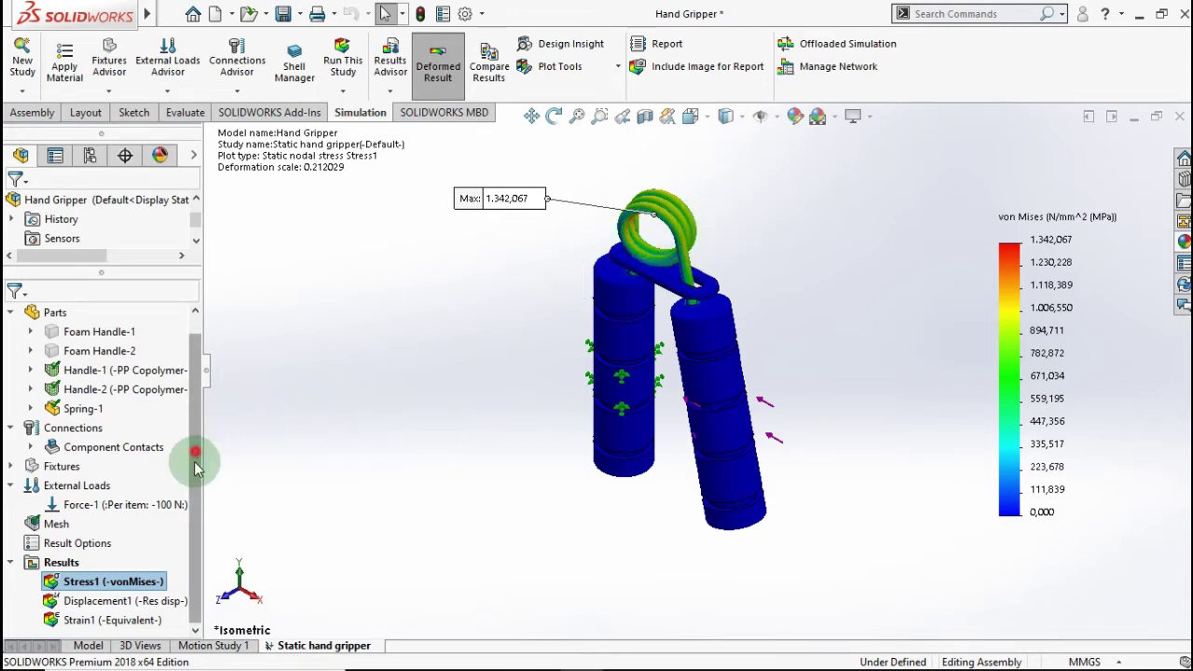
pyautogui.rightClick(121, 601)
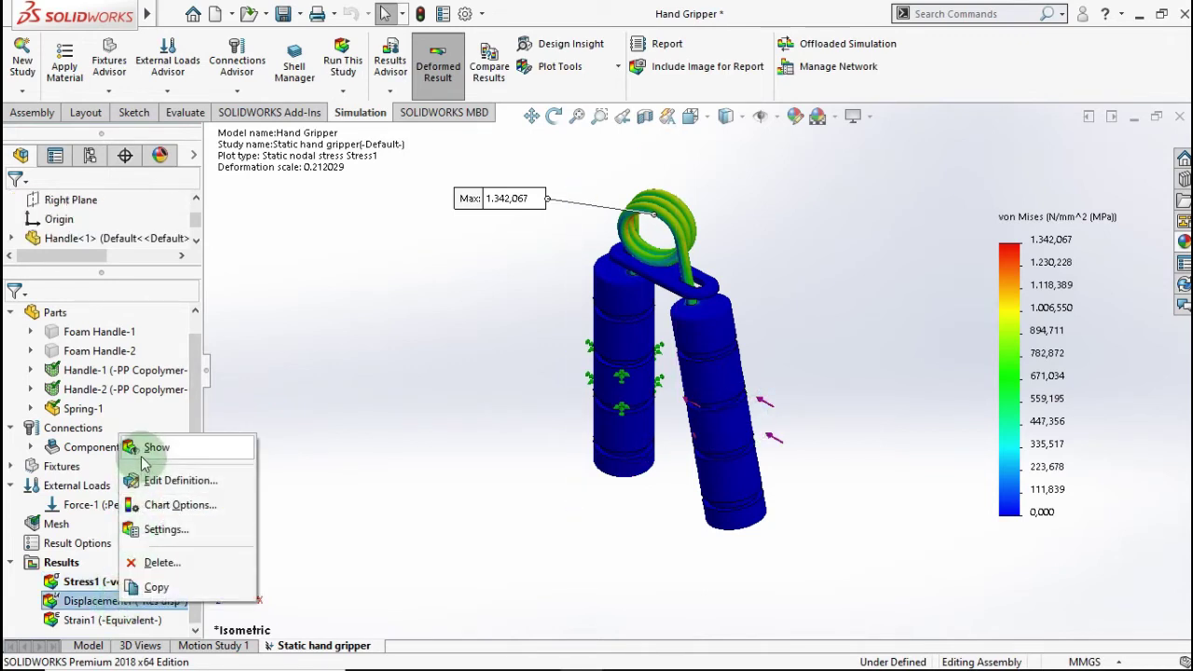
pyautogui.click(151, 448)
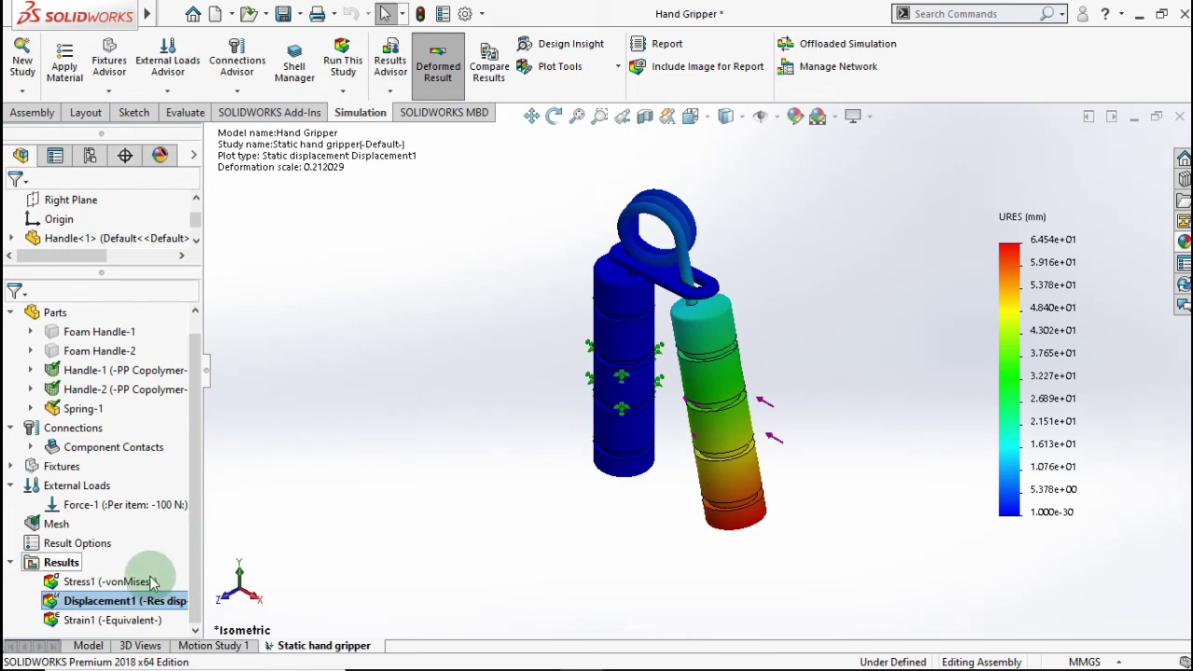
# Step: Set the Displacement1 legend to floating numbers and show the max annotation (64,536)
pyautogui.rightClick(139, 604)
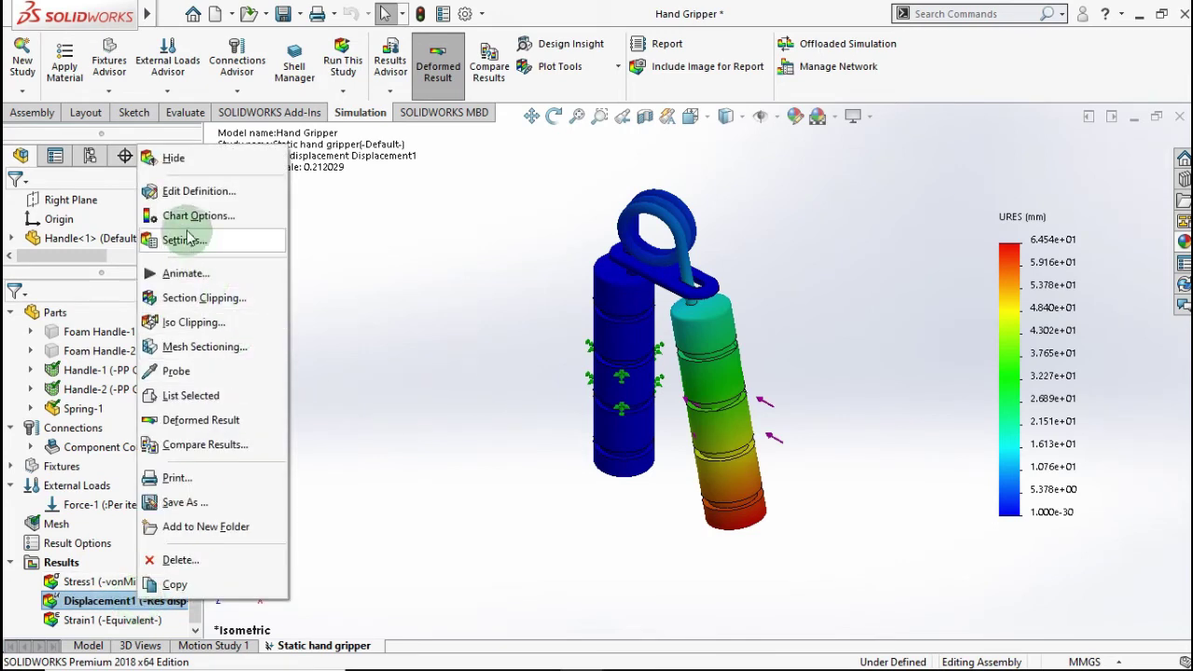
pyautogui.click(185, 239)
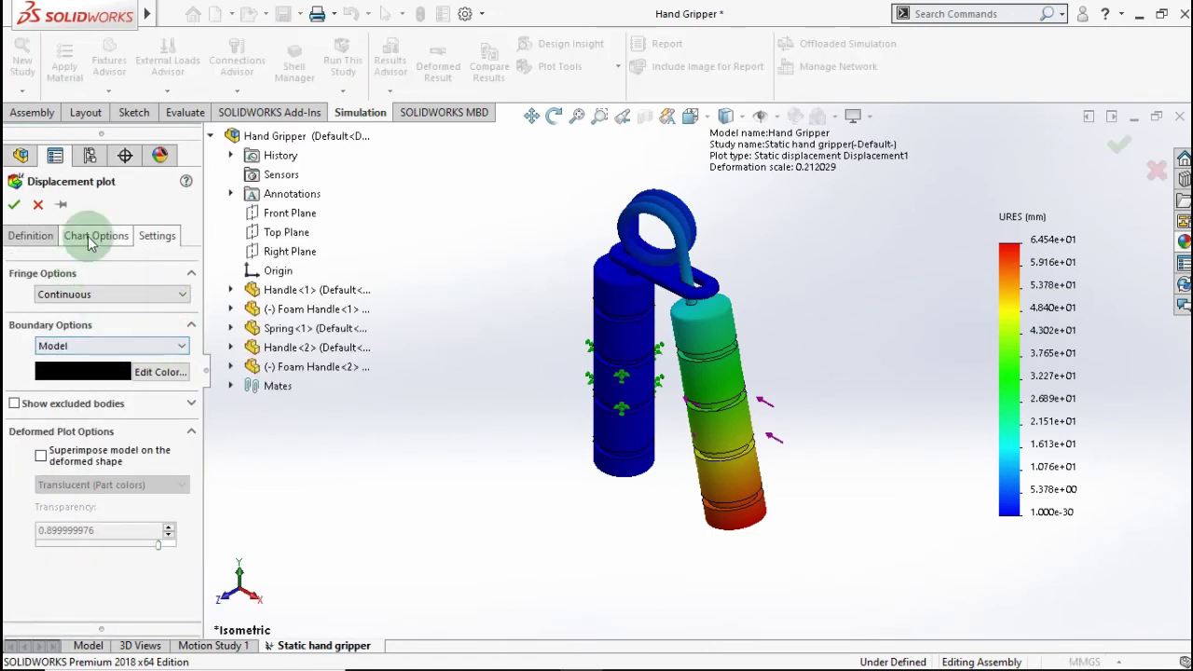
pyautogui.click(90, 238)
pyautogui.moveTo(187, 311); pyautogui.dragTo(185, 452)
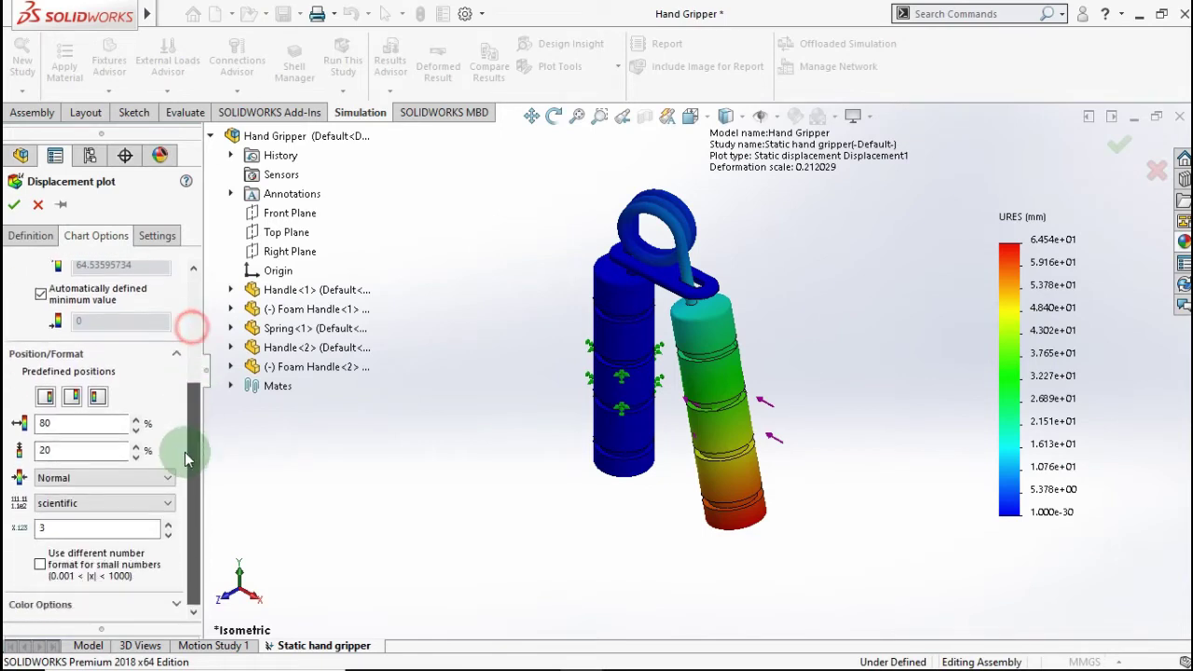
pyautogui.click(124, 501)
pyautogui.click(105, 529)
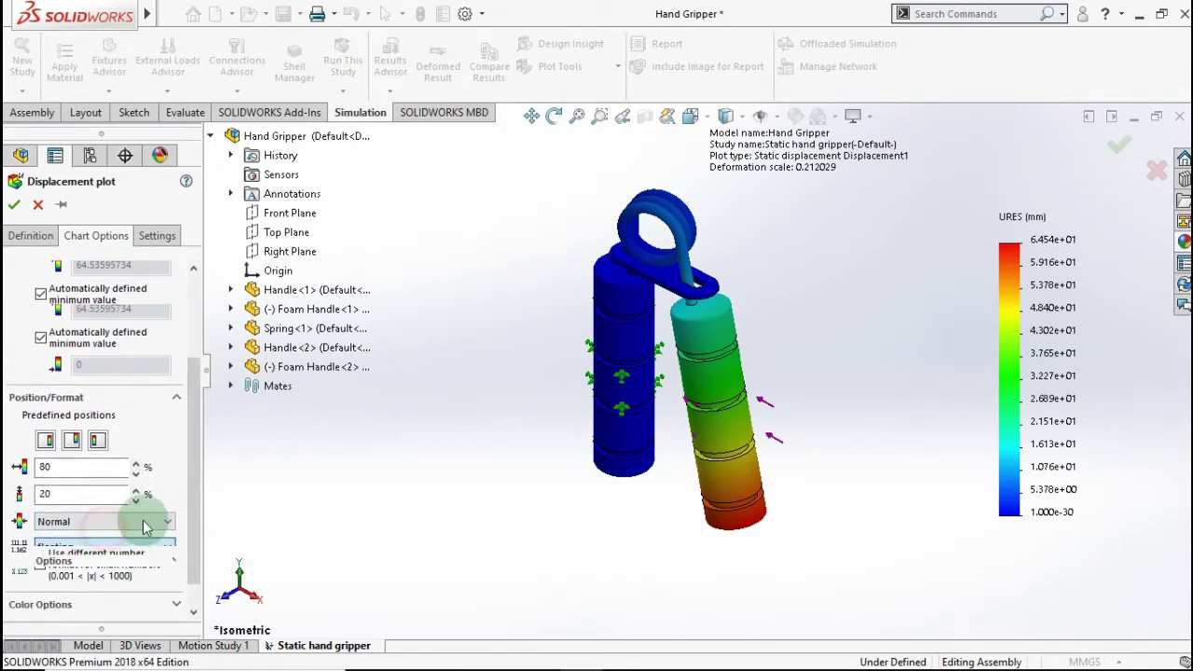
pyautogui.moveTo(186, 461); pyautogui.dragTo(187, 360)
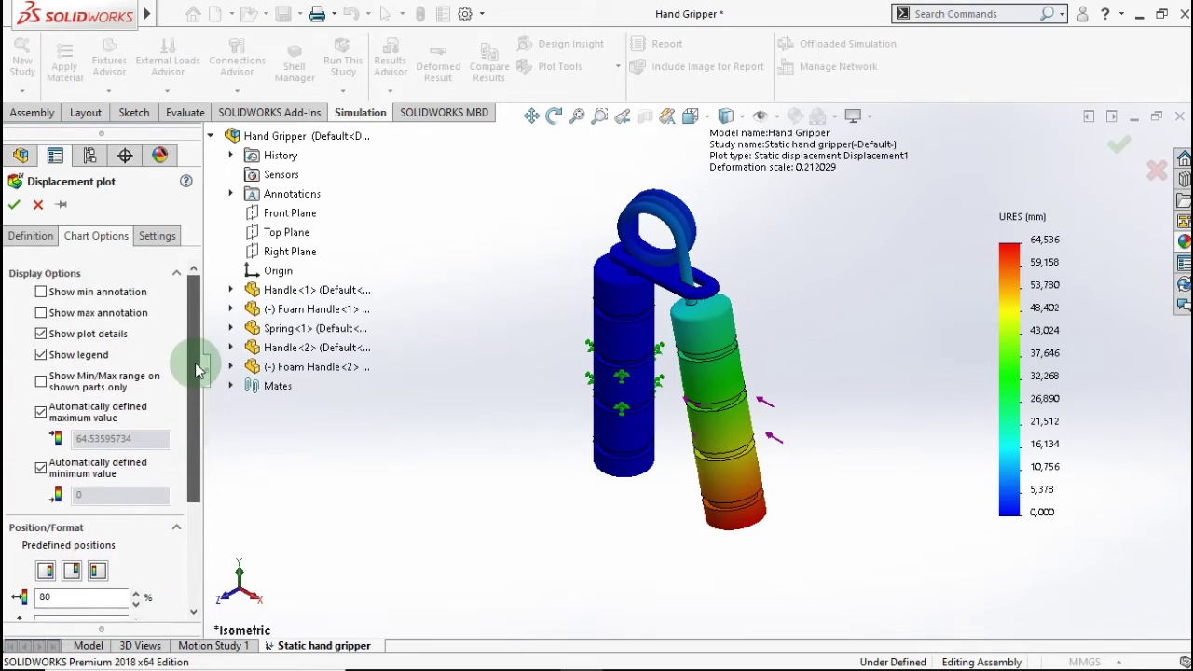
pyautogui.click(41, 314)
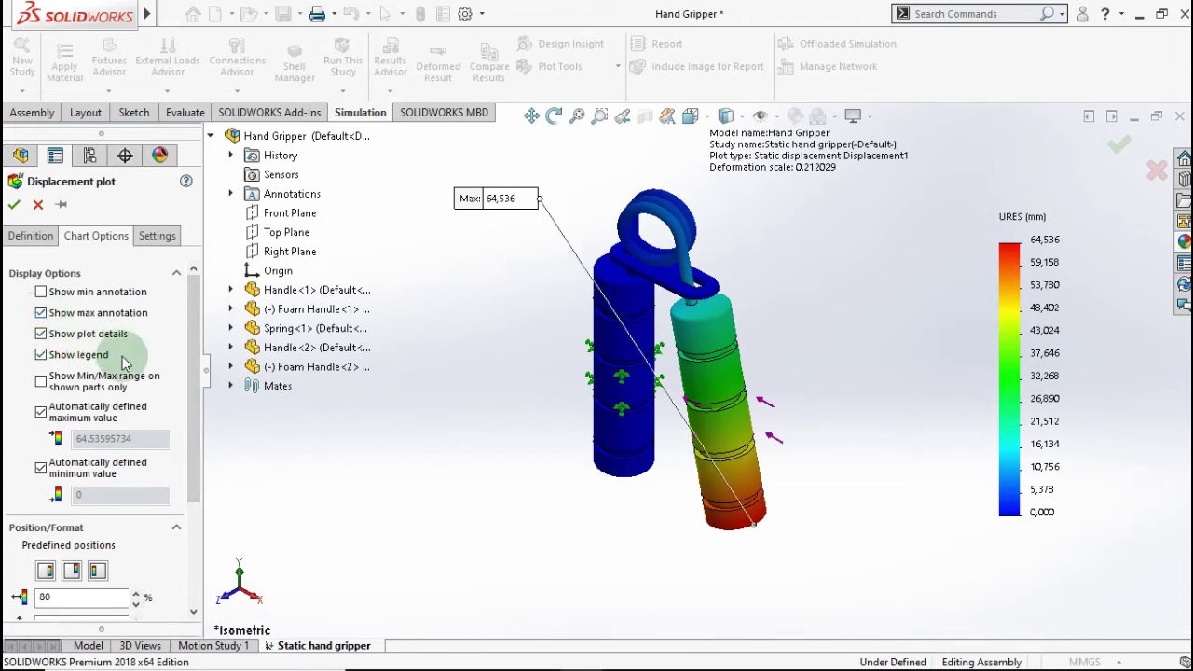
pyautogui.click(15, 209)
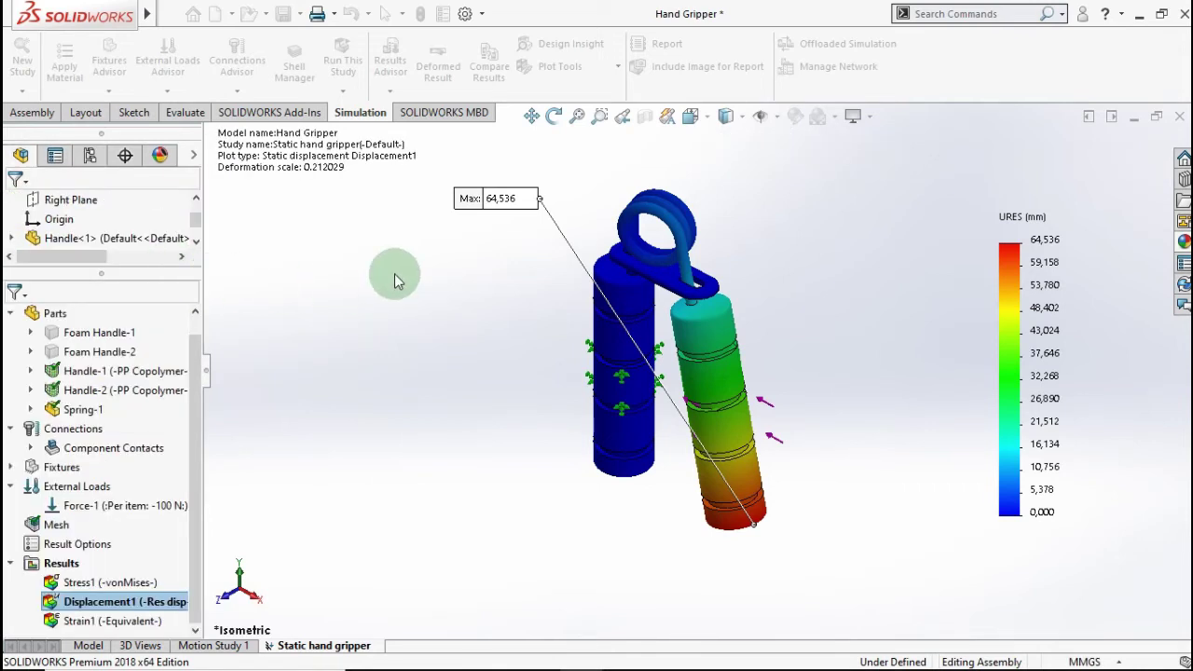
pyautogui.click(522, 204)
# Step: Move the Max: 64,536 label from the model's upper left to its lower right
pyautogui.moveTo(524, 205); pyautogui.dragTo(937, 502)
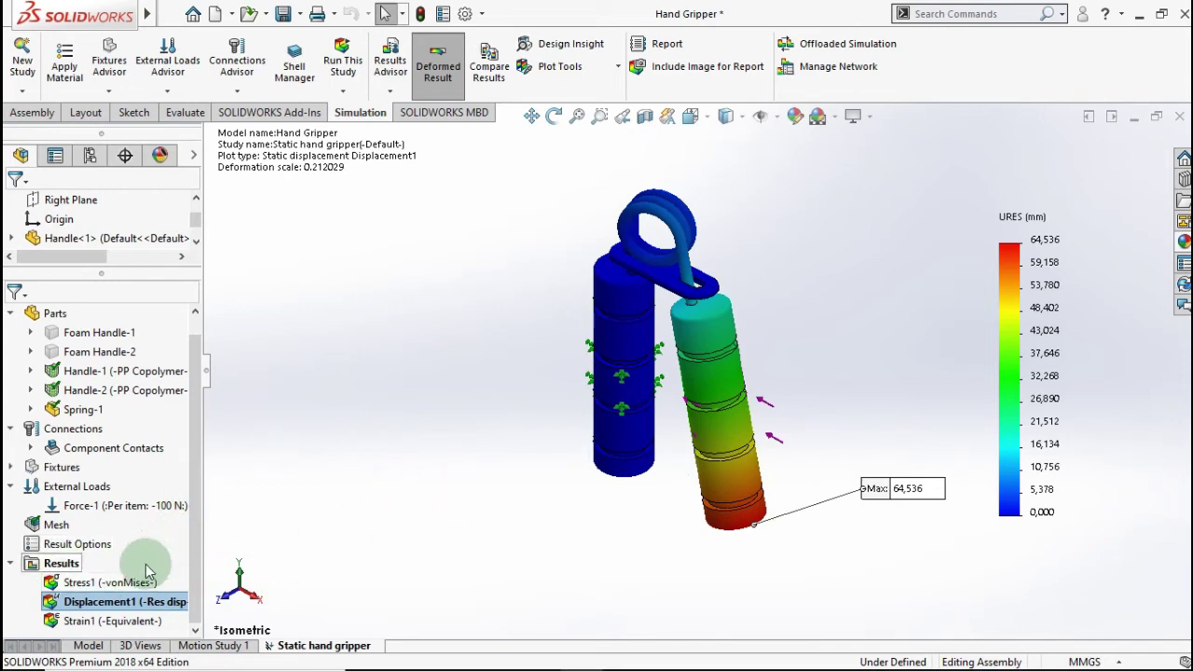
# Step: Create a default Factor of Safety plot and accept the missing stress limits warning (minimum FOS 0.46)
pyautogui.rightClick(68, 569)
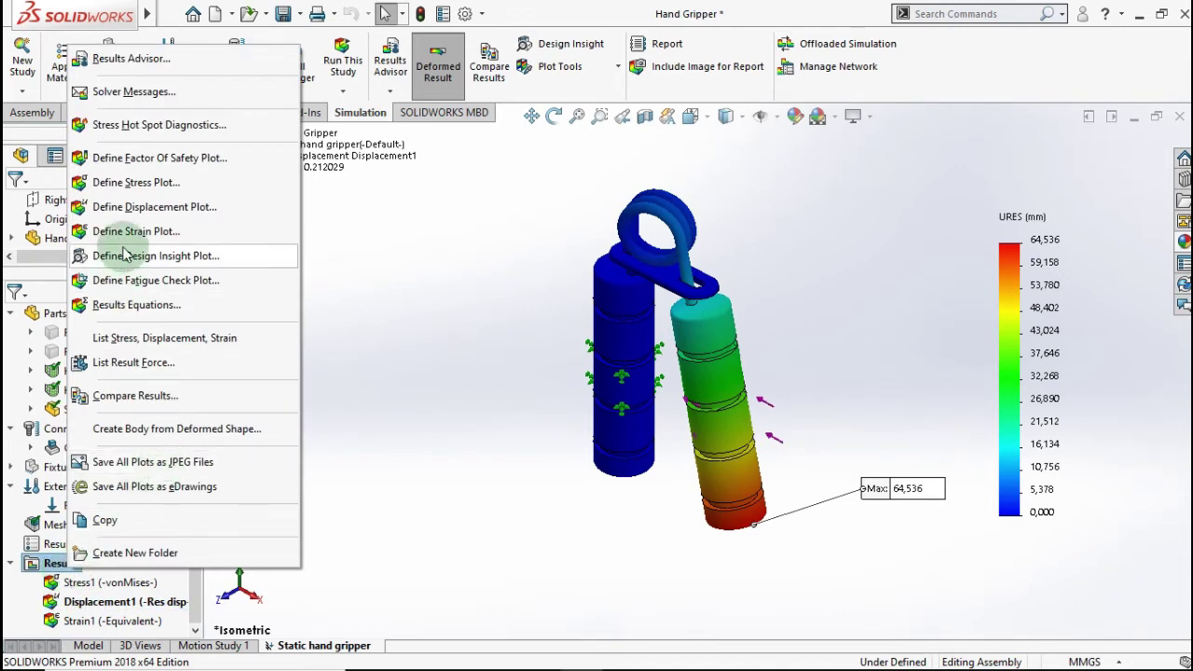
pyautogui.click(132, 168)
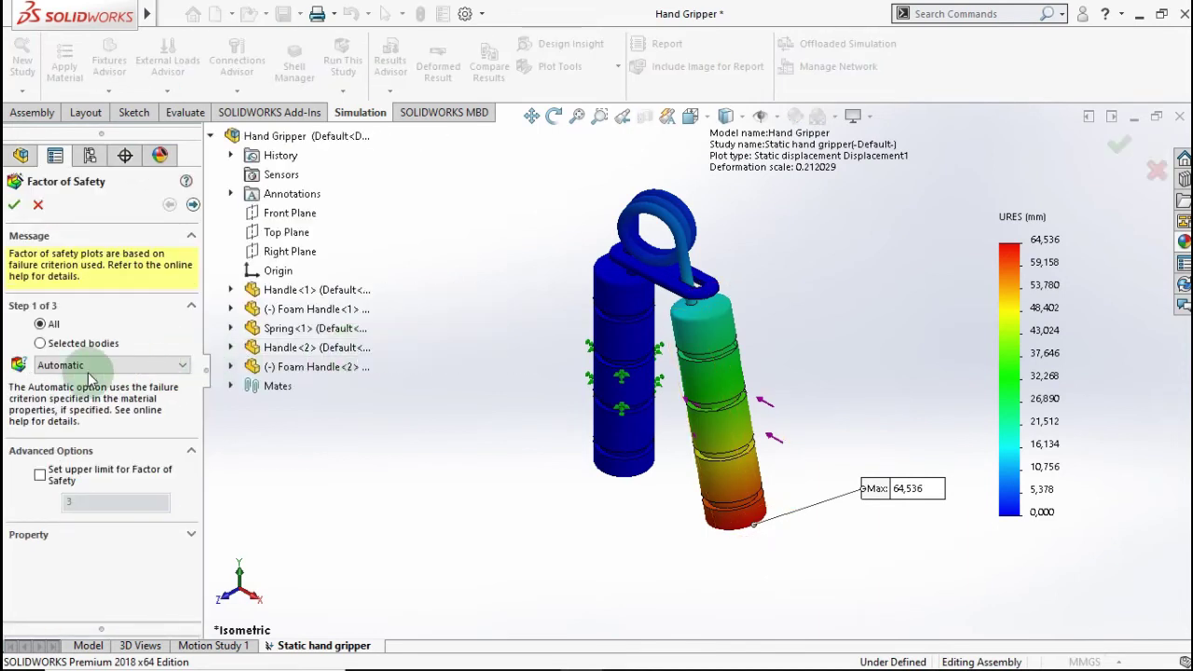
pyautogui.click(193, 205)
pyautogui.click(193, 205)
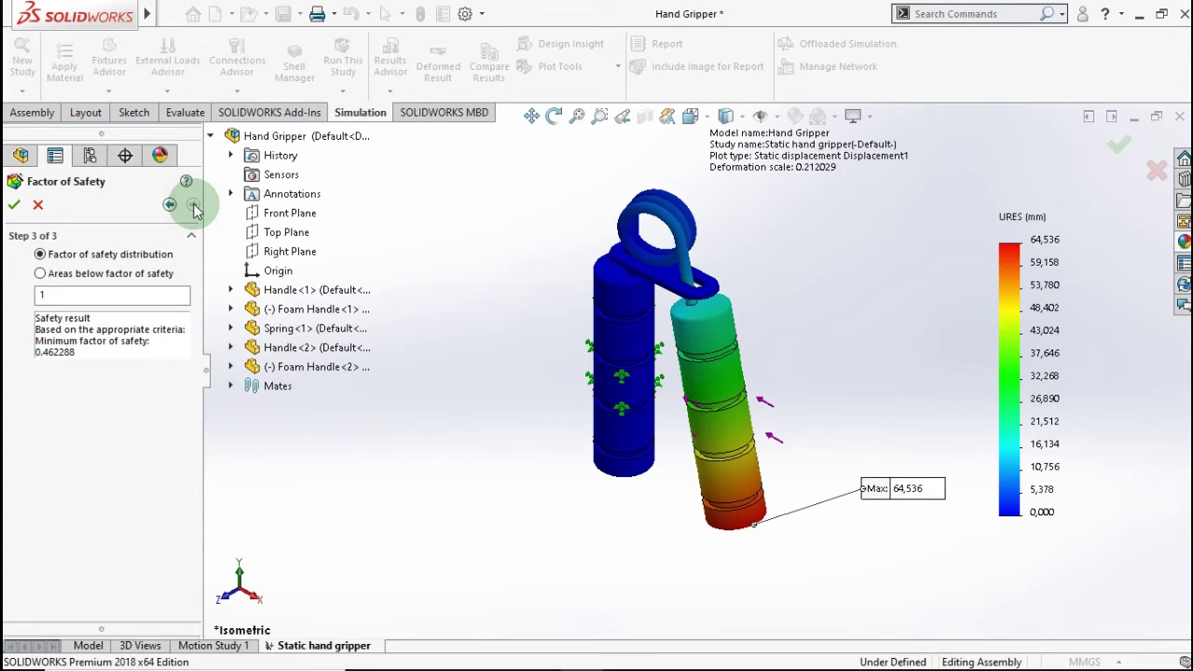
pyautogui.click(14, 205)
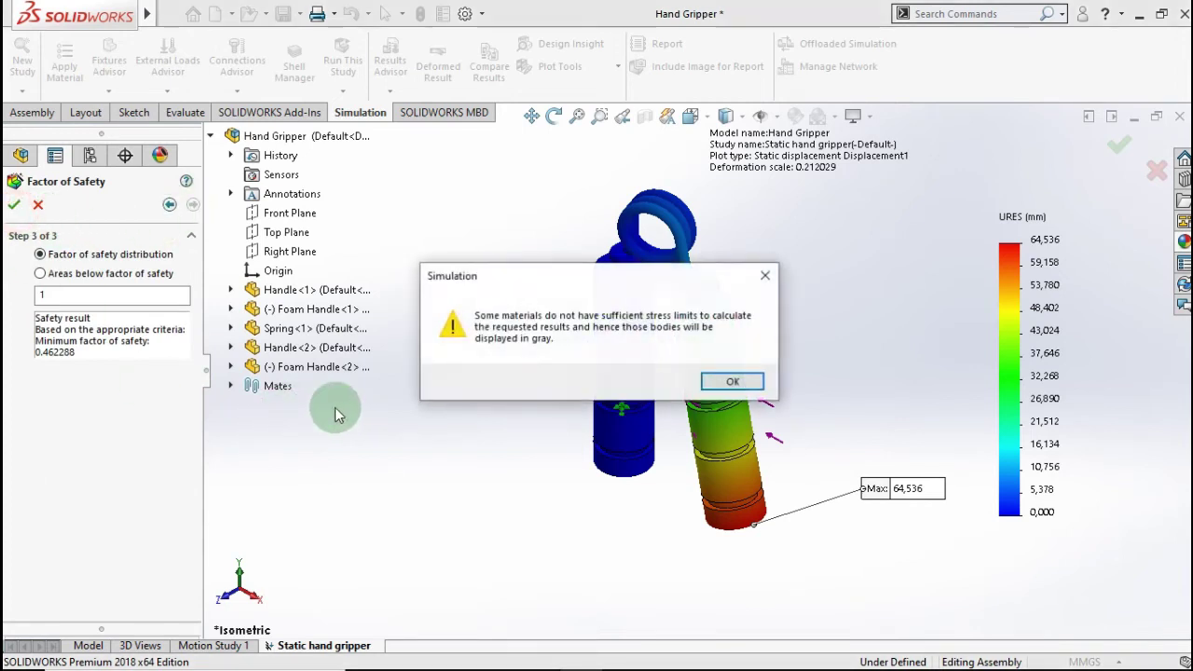
pyautogui.click(726, 384)
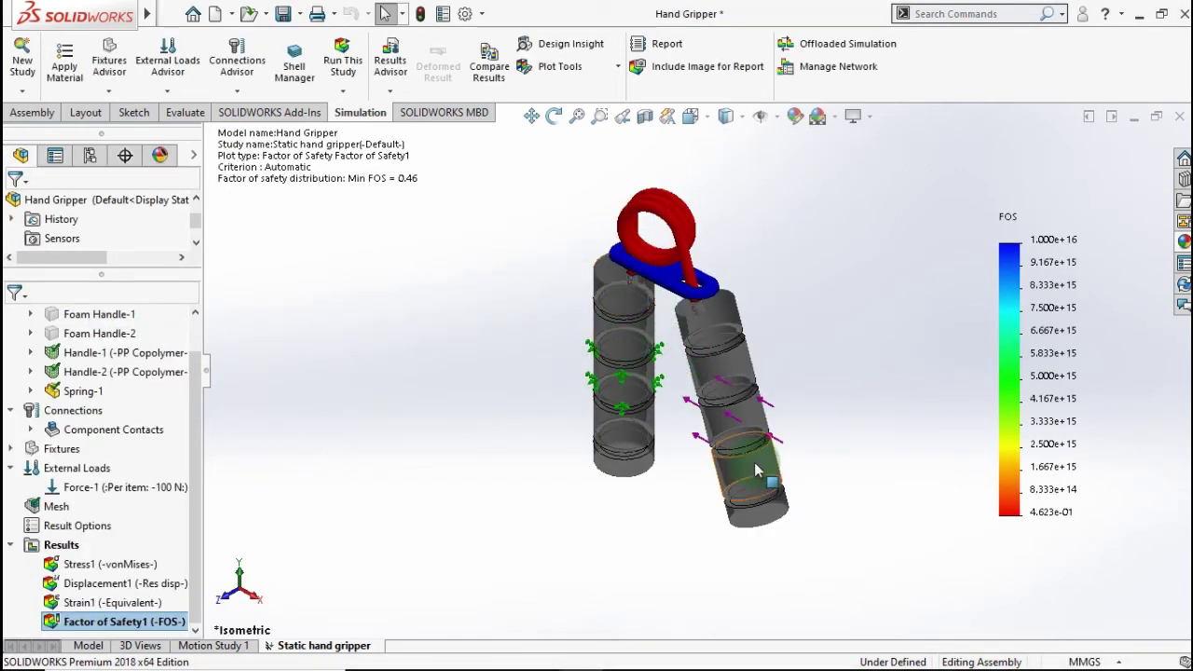
# Step: Format the Factor of Safety1 legend as floating numbers, down to a minimum of 0,462
pyautogui.rightClick(124, 623)
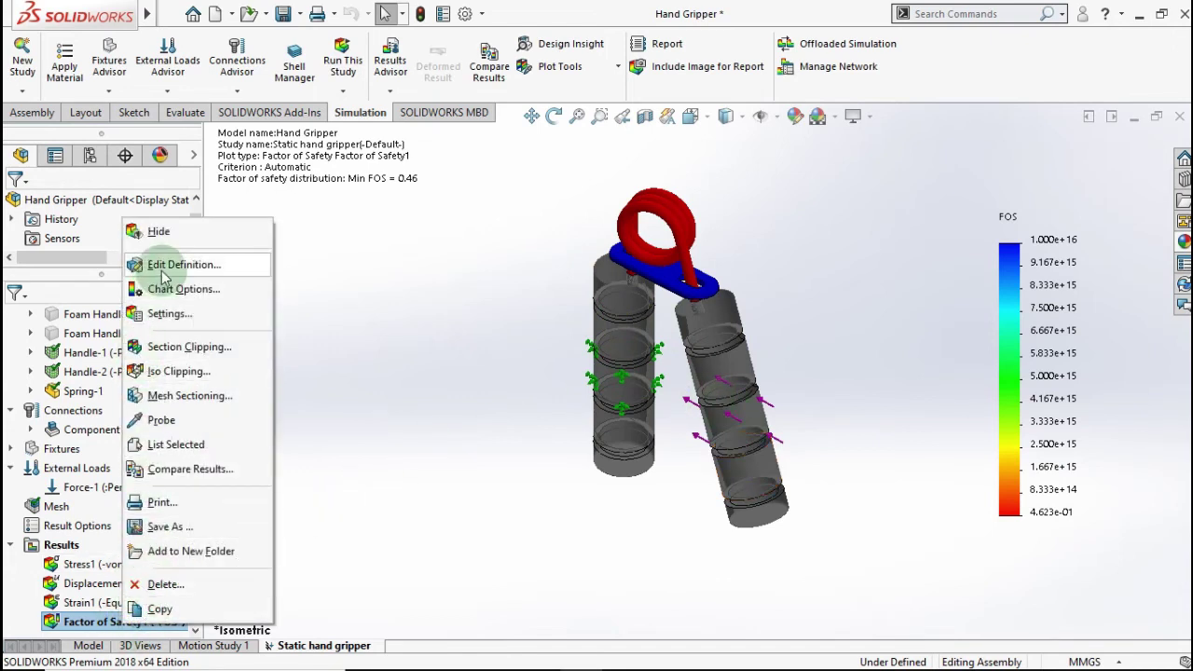
pyautogui.click(160, 313)
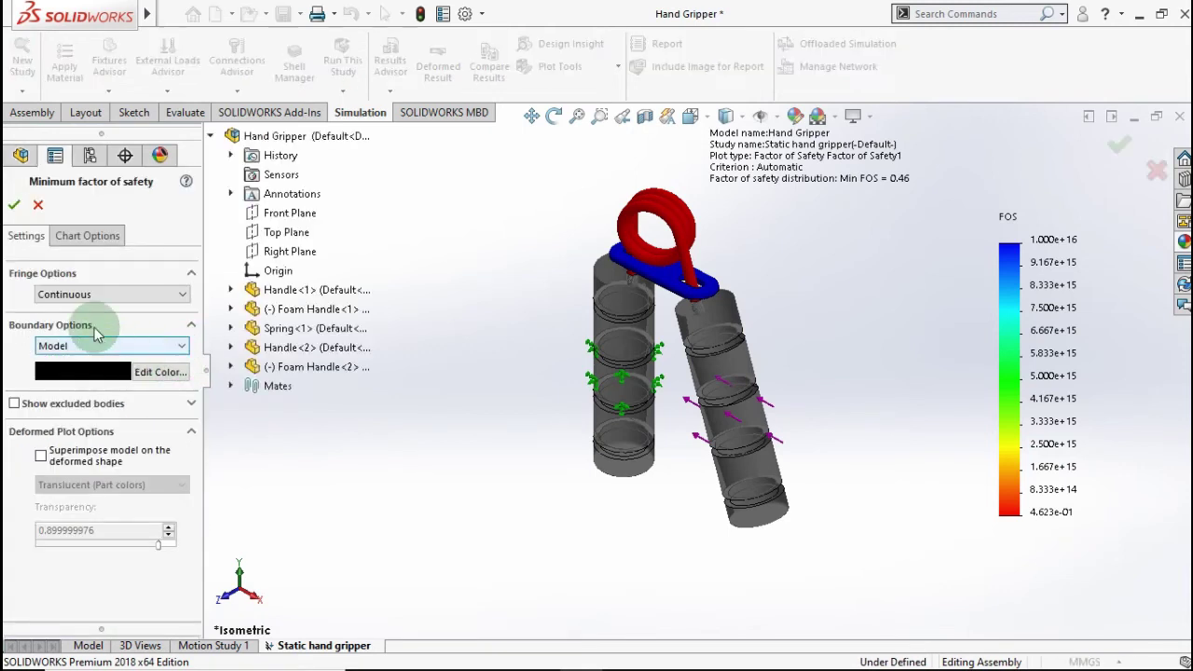
pyautogui.click(72, 241)
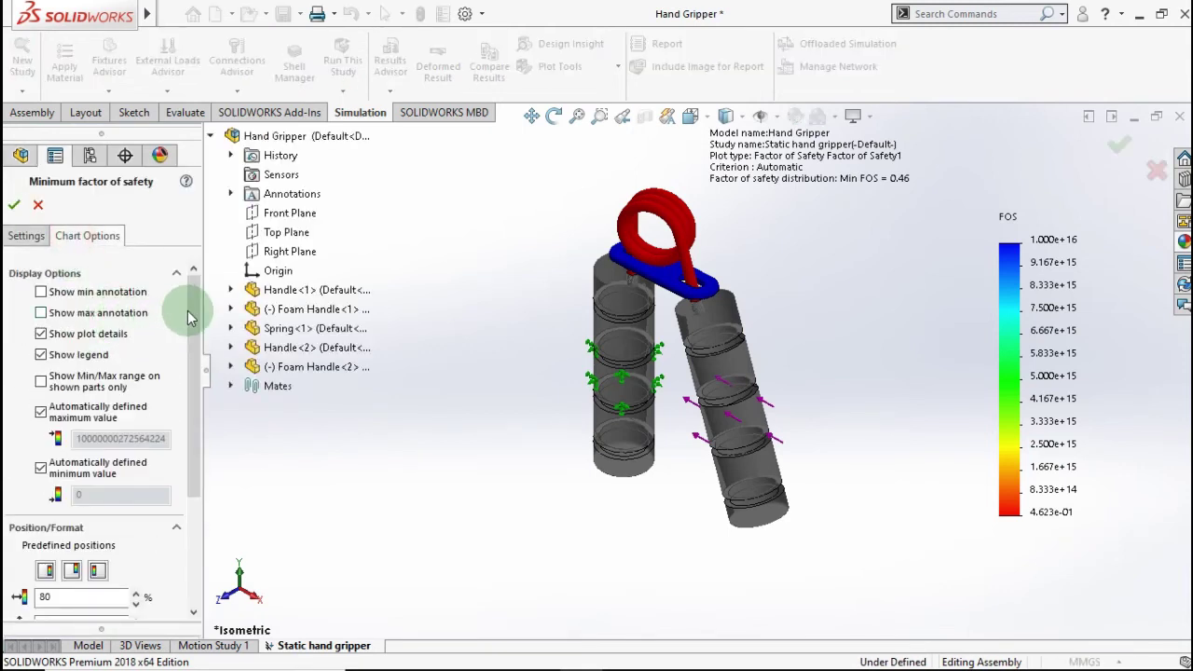
pyautogui.moveTo(191, 312)
pyautogui.mouseDown()
pyautogui.moveTo(193, 403)
pyautogui.moveTo(152, 506)
pyautogui.mouseUp()
pyautogui.click(101, 504)
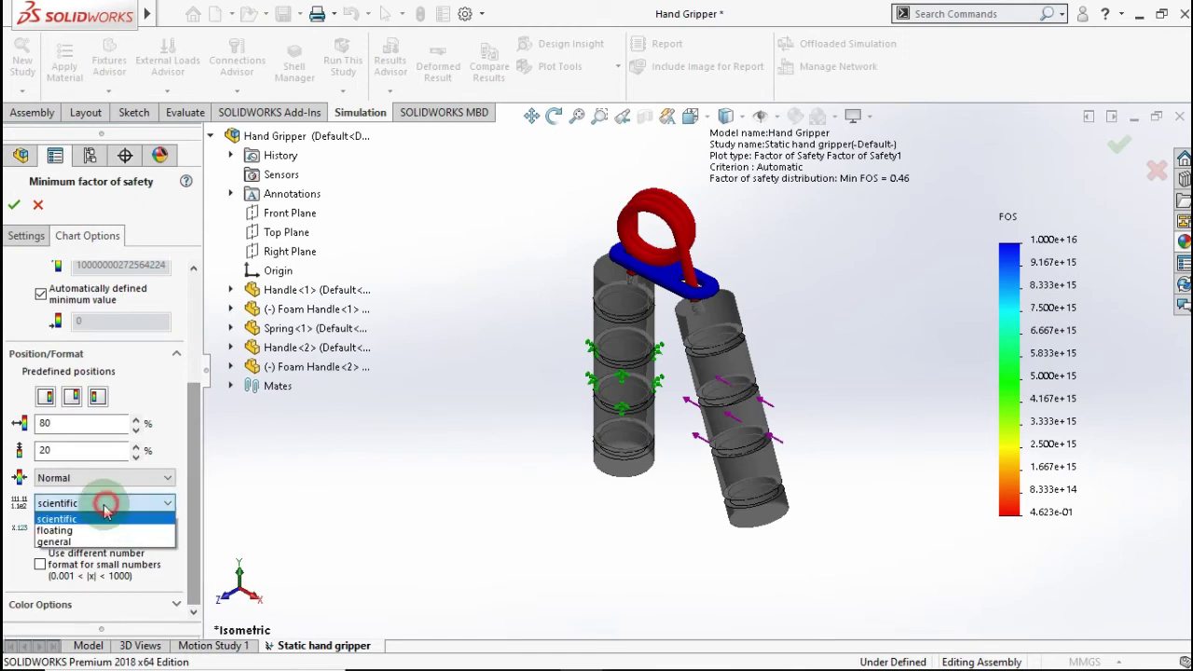
pyautogui.click(101, 531)
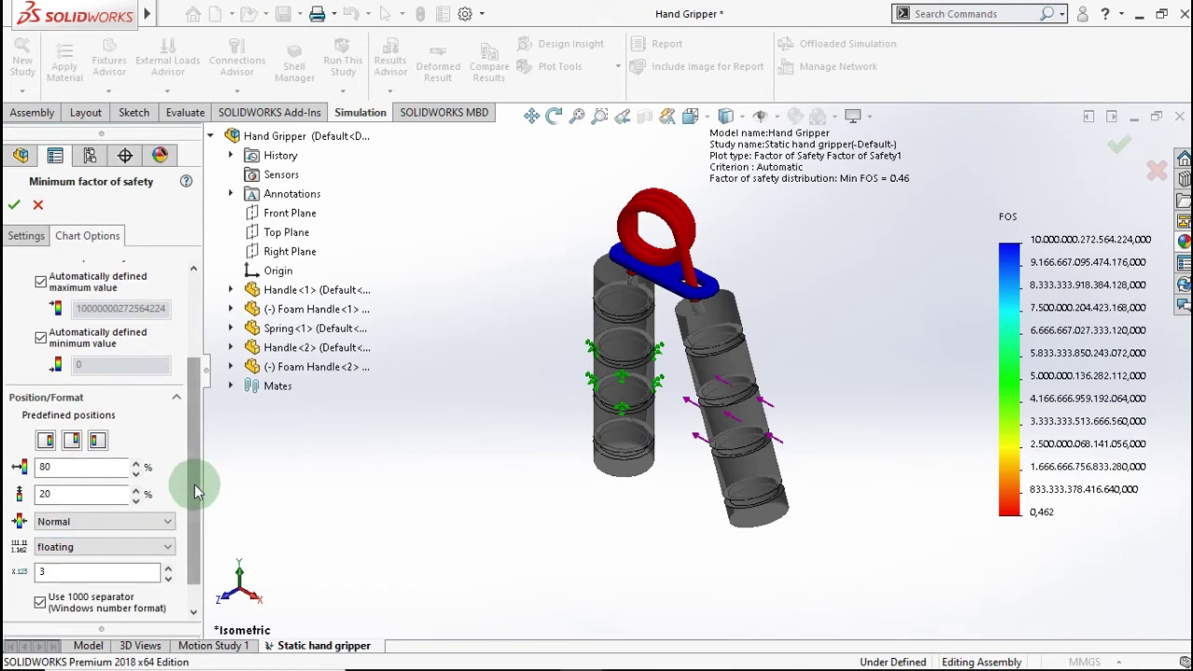
pyautogui.moveTo(196, 492); pyautogui.dragTo(177, 382)
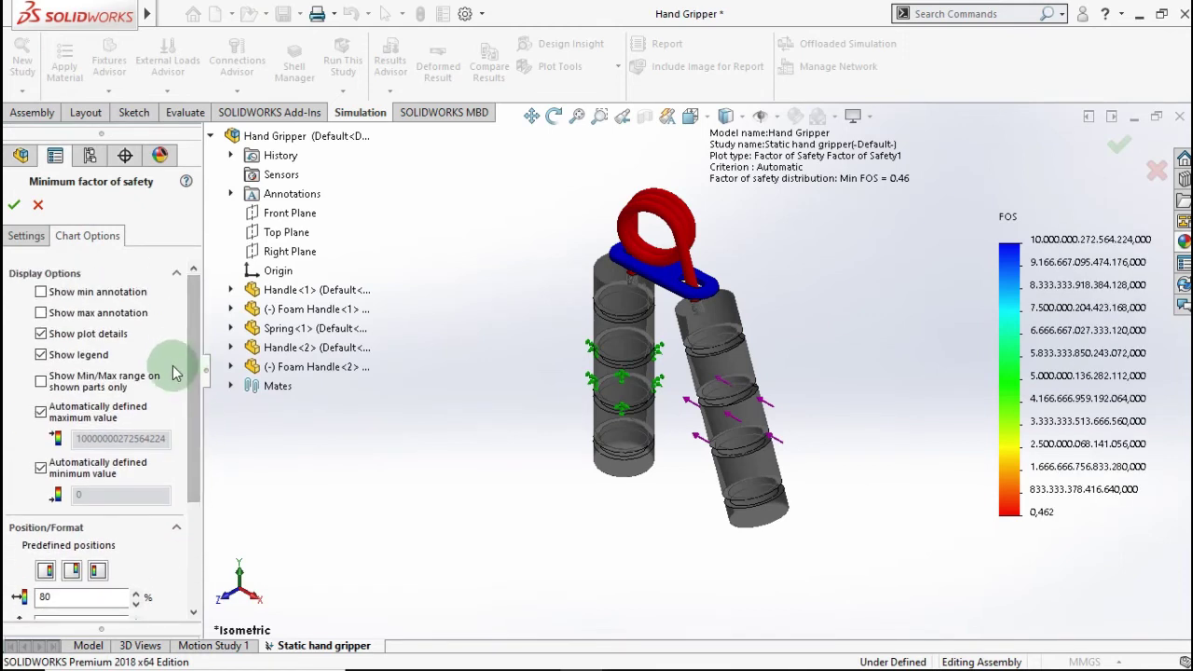
pyautogui.click(14, 204)
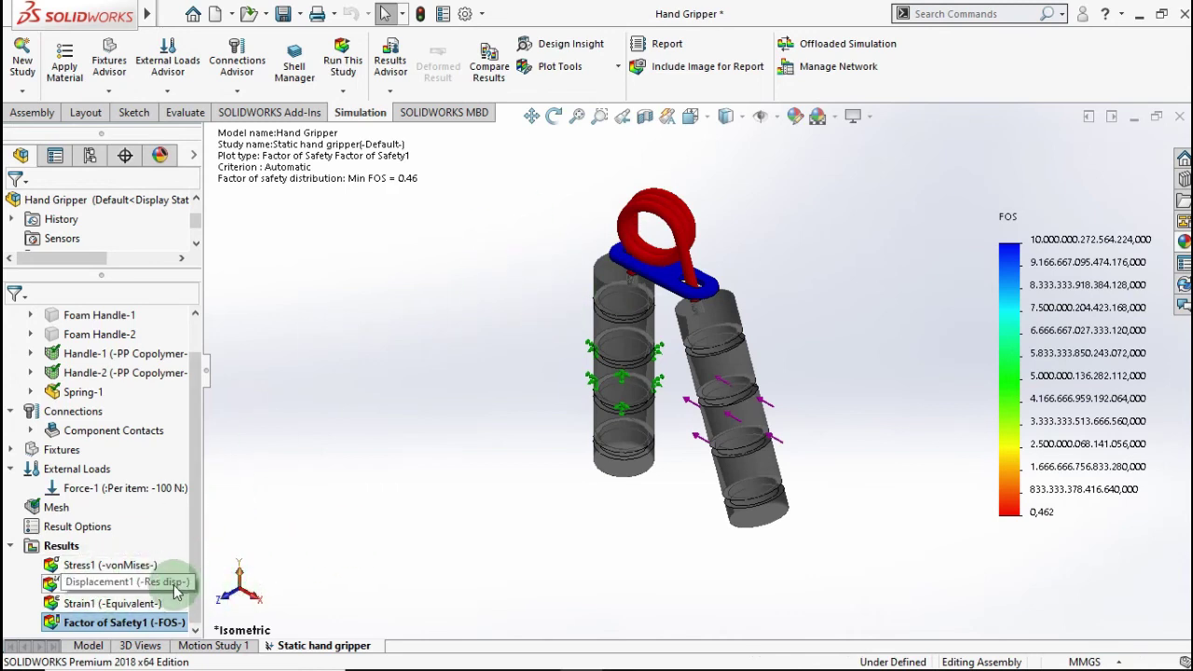
# Step: Show the Stress1 von Mises plot, play its animation, then stop it
pyautogui.rightClick(97, 573)
pyautogui.click(133, 412)
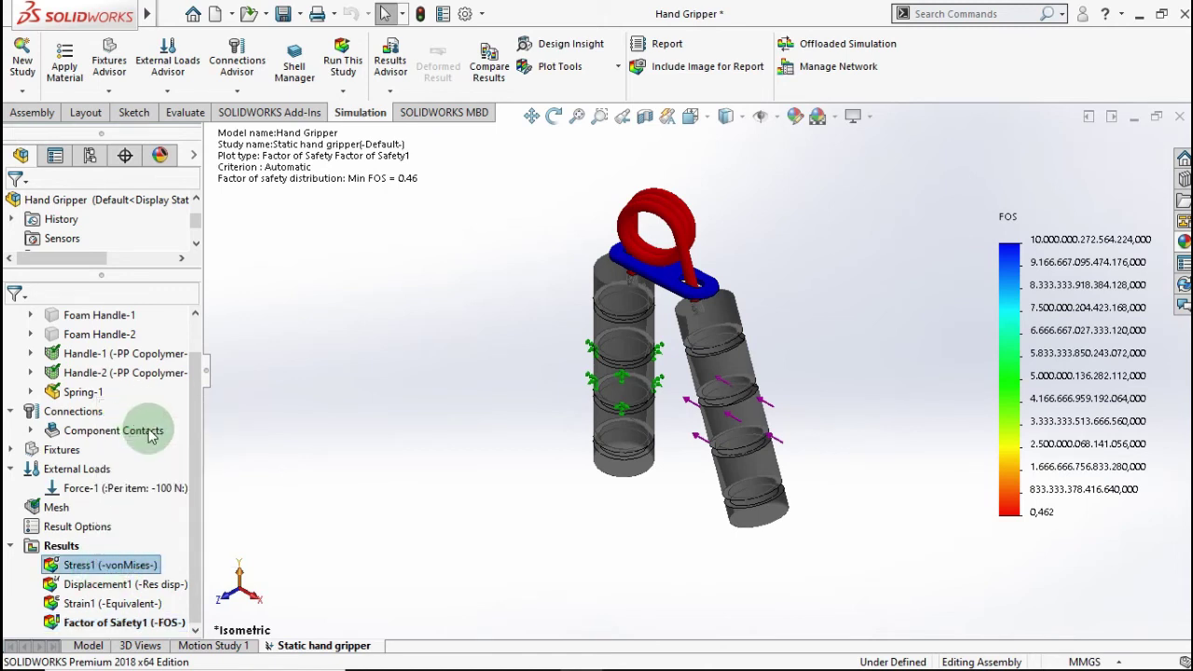
pyautogui.rightClick(124, 570)
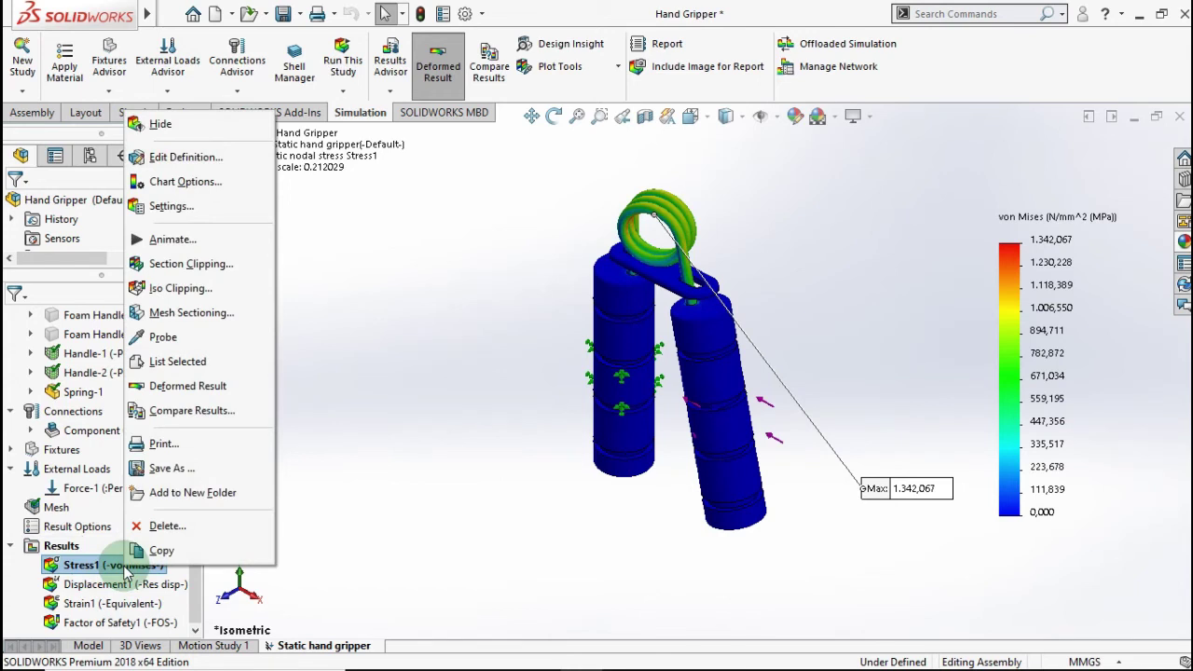
pyautogui.click(189, 241)
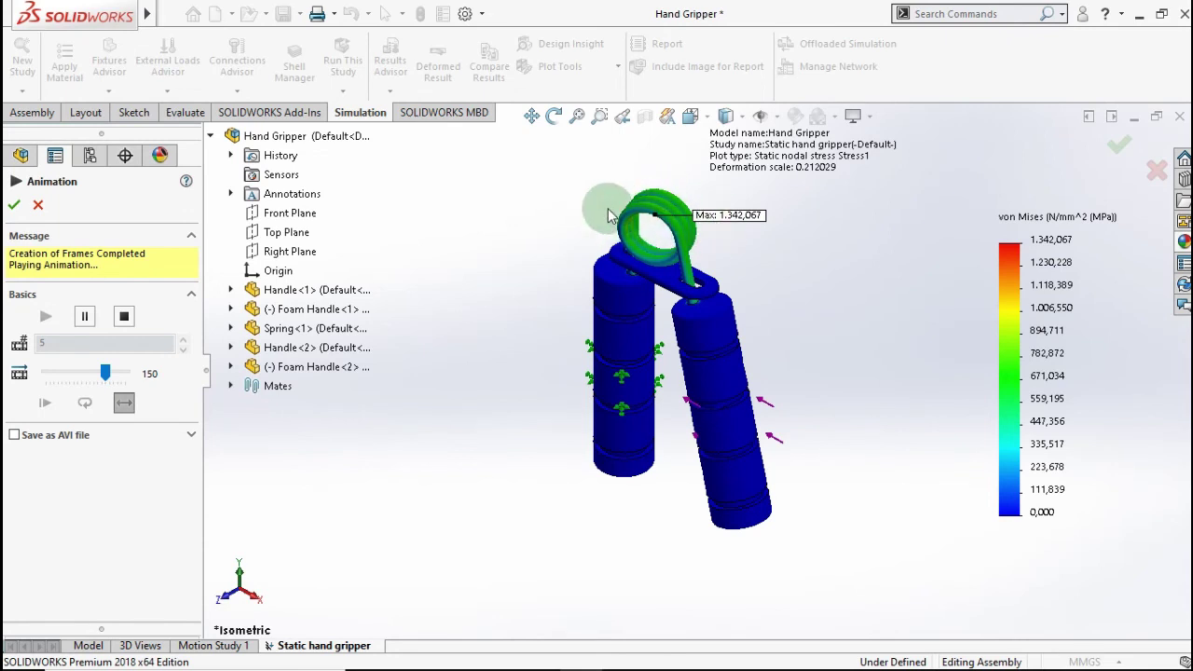
pyautogui.click(37, 207)
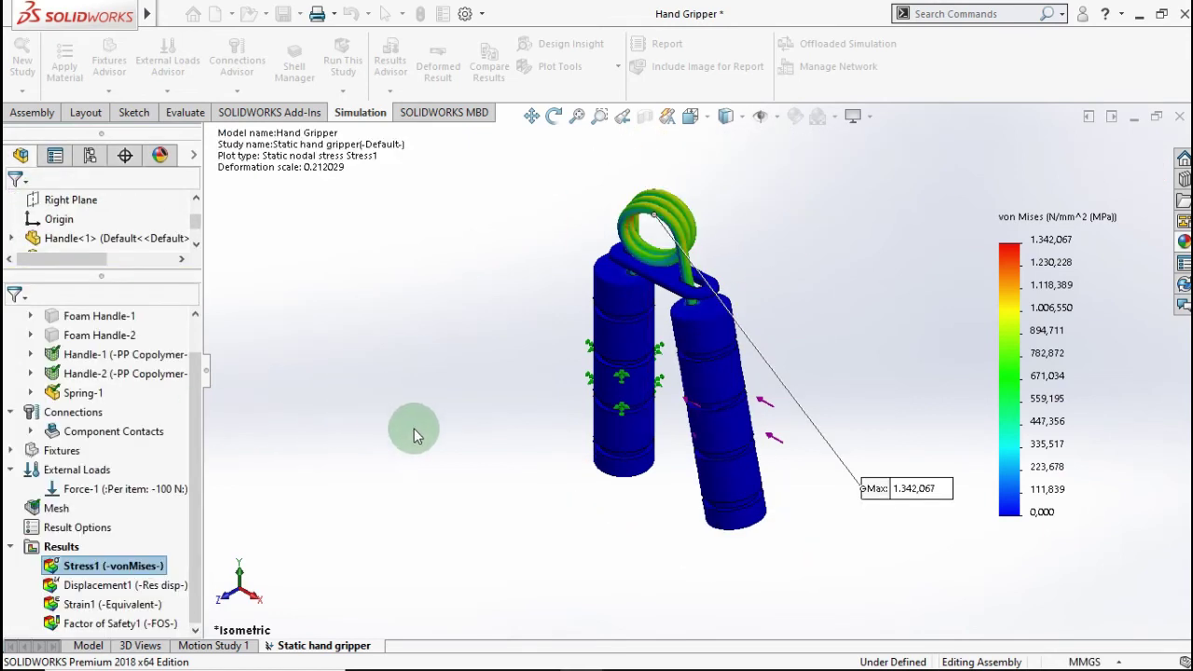